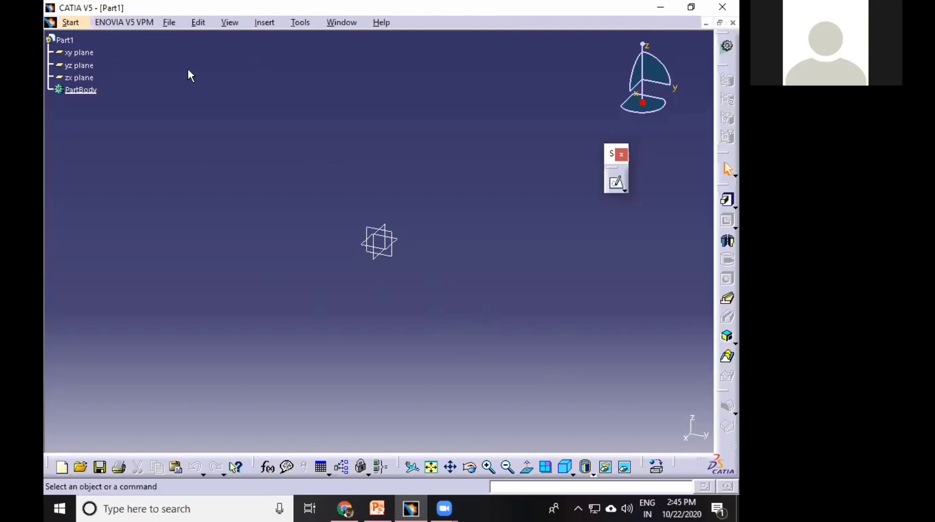
Start a new sketch on the xy plane.
click(372, 251)
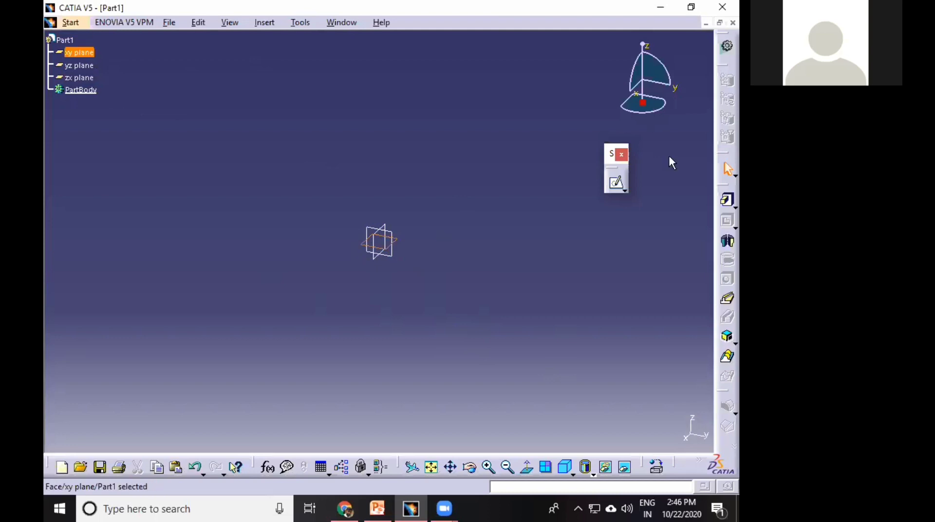
click(617, 183)
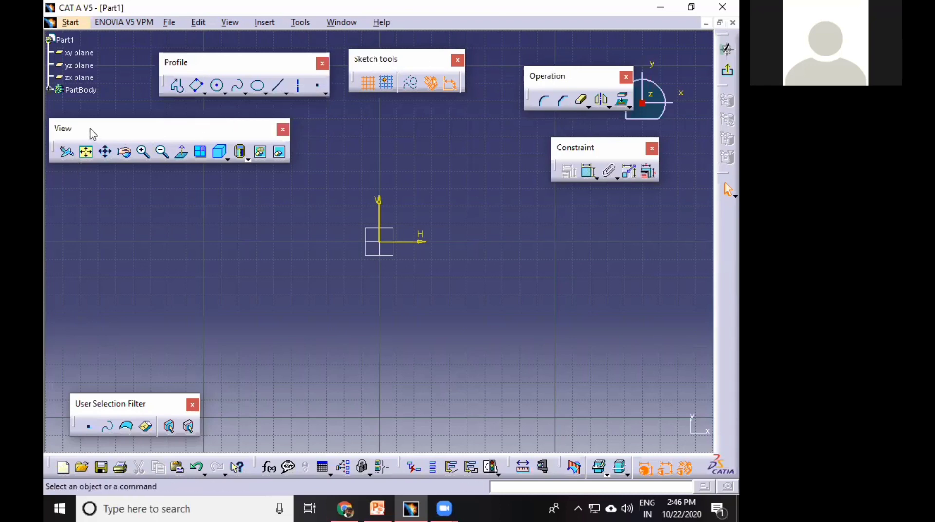
Try the fit-all, pan, zoom in, zoom out and normal-view tools on the empty sketch.
drag(90, 130, 112, 136)
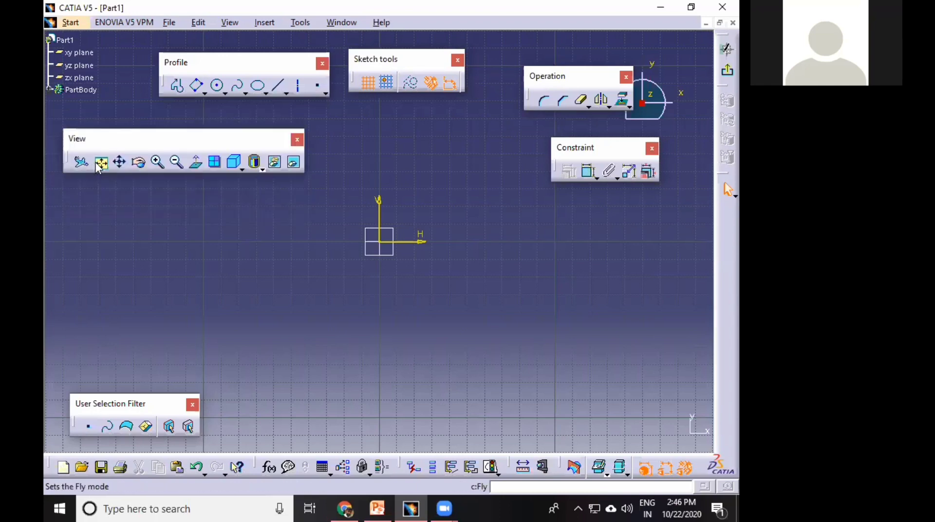
click(101, 164)
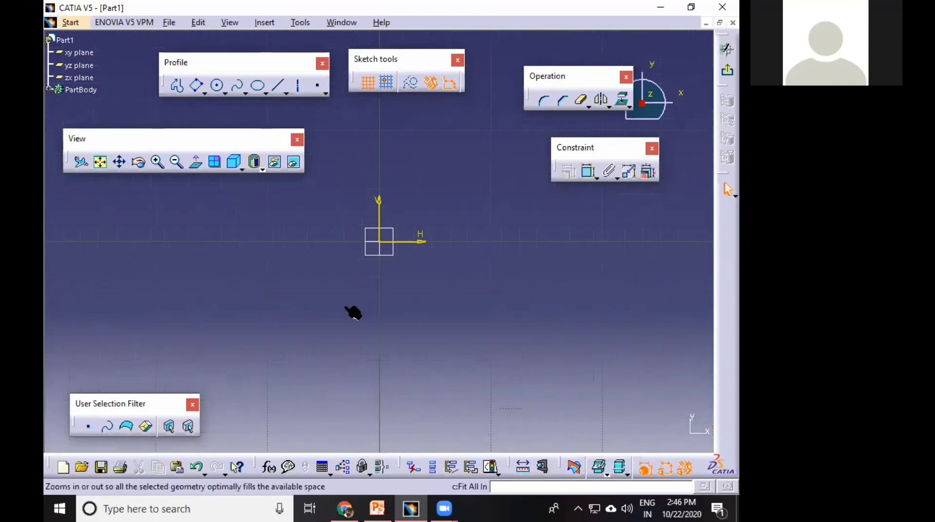
click(120, 162)
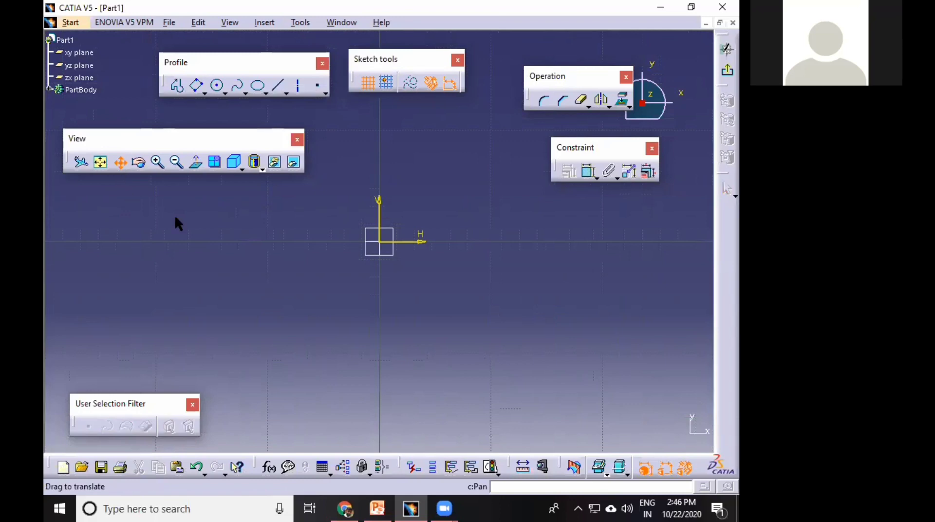
mouse_move(207, 257)
mouse_down()
mouse_move(284, 314)
mouse_move(240, 249)
mouse_move(236, 271)
mouse_move(173, 207)
mouse_up()
click(156, 164)
click(156, 164)
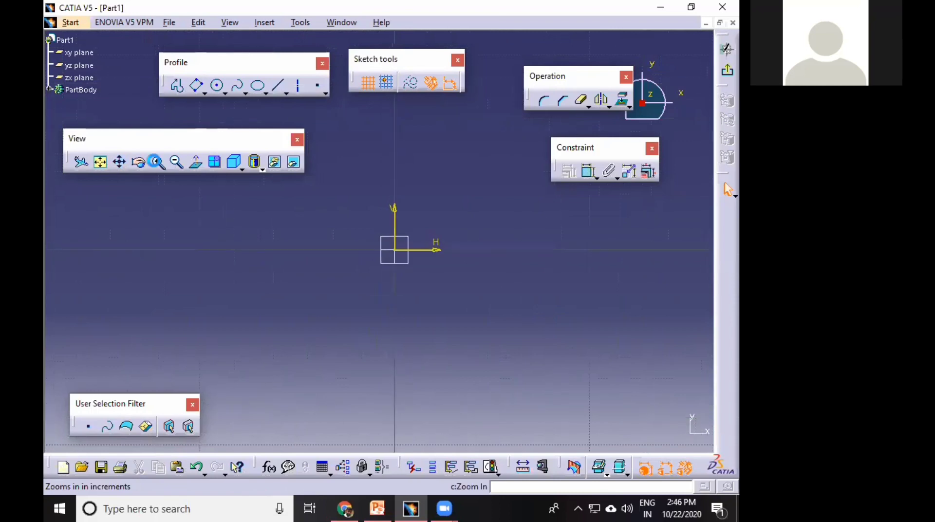
click(175, 162)
click(174, 163)
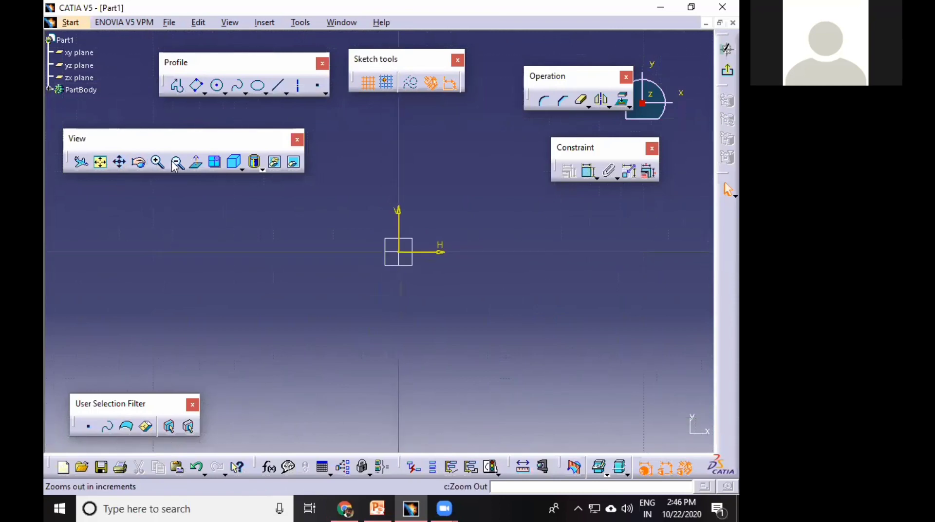
click(175, 164)
click(176, 164)
click(177, 163)
click(177, 164)
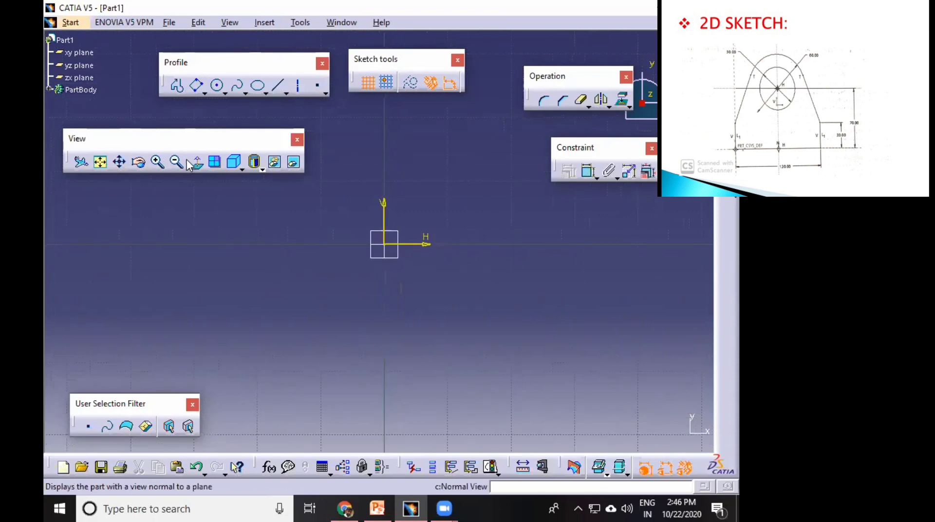
click(191, 164)
click(191, 163)
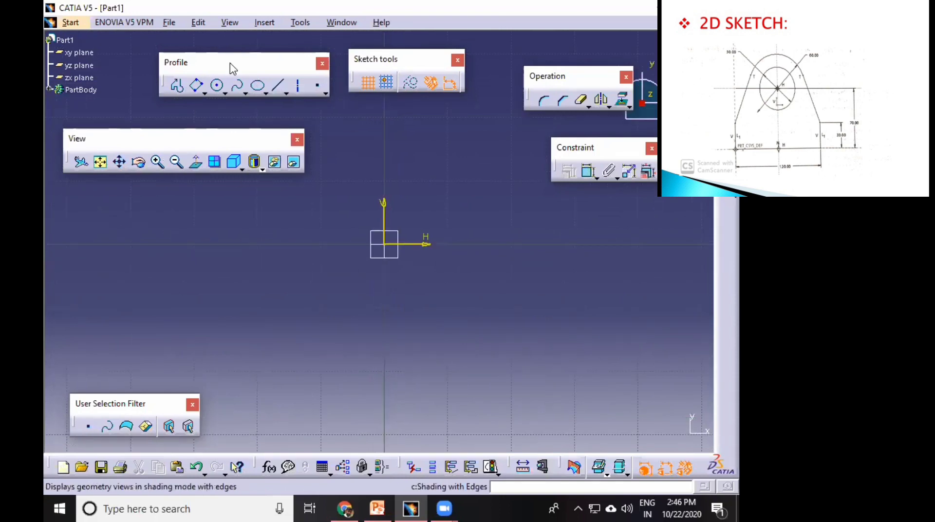
Rearrange the floating View, Profile and Constraint toolbars so the area around the sketch origin is clear.
drag(400, 115, 402, 117)
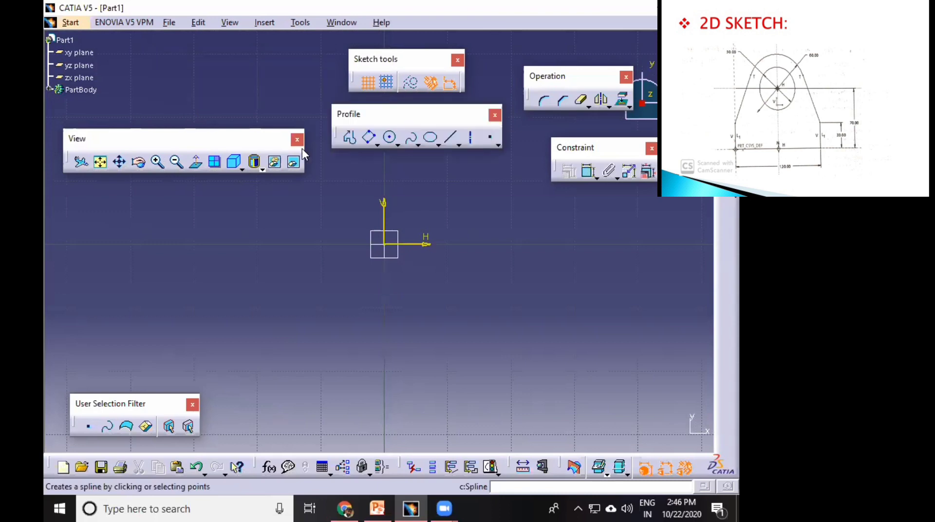
drag(219, 138, 219, 58)
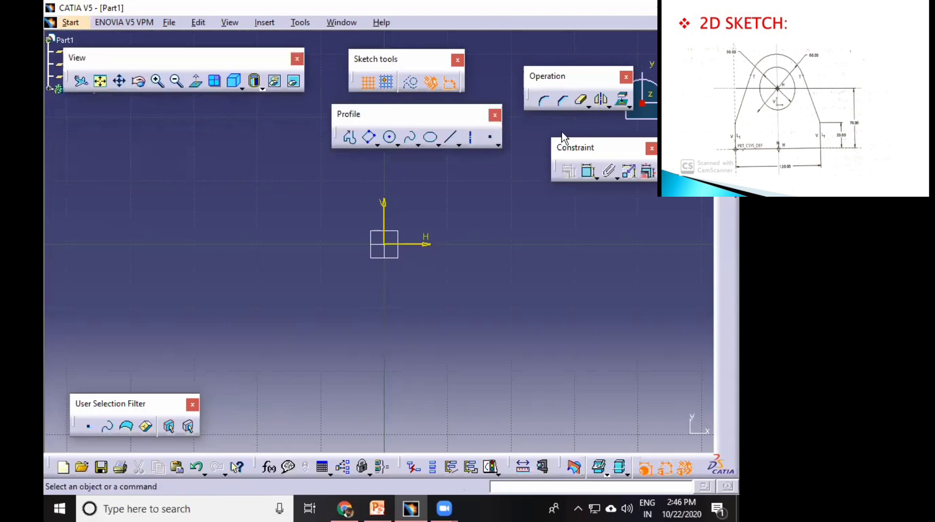
drag(370, 116, 201, 119)
drag(583, 151, 521, 144)
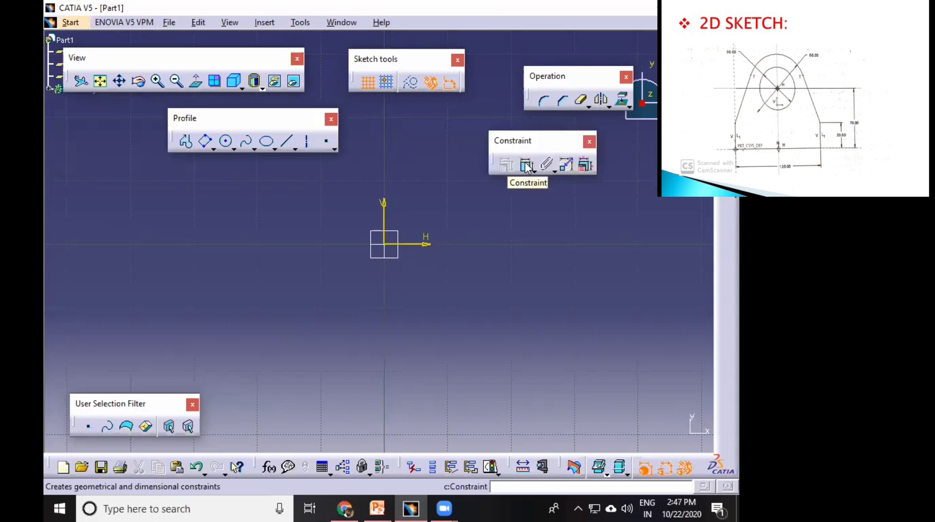
Sketch a practice circle about 13 mm in diameter in the empty area to the upper left of the origin.
click(230, 141)
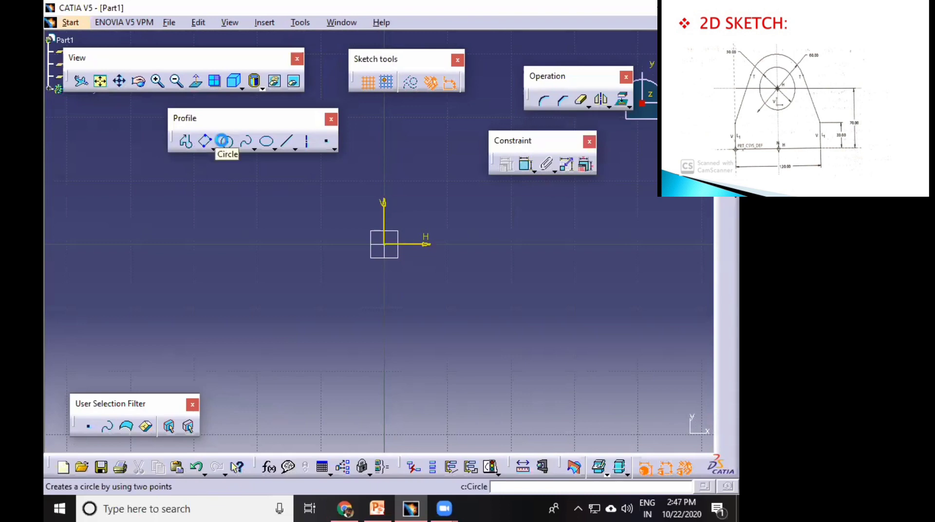
click(268, 208)
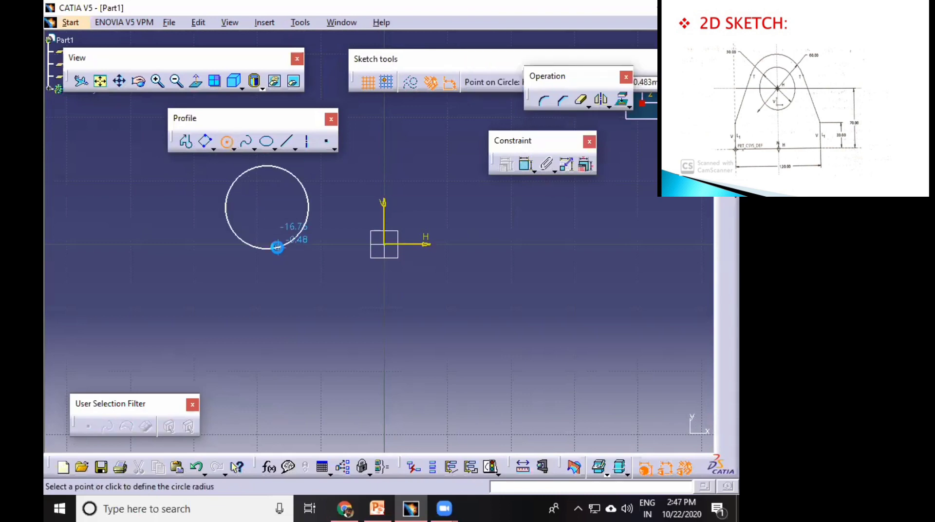
click(277, 247)
click(322, 225)
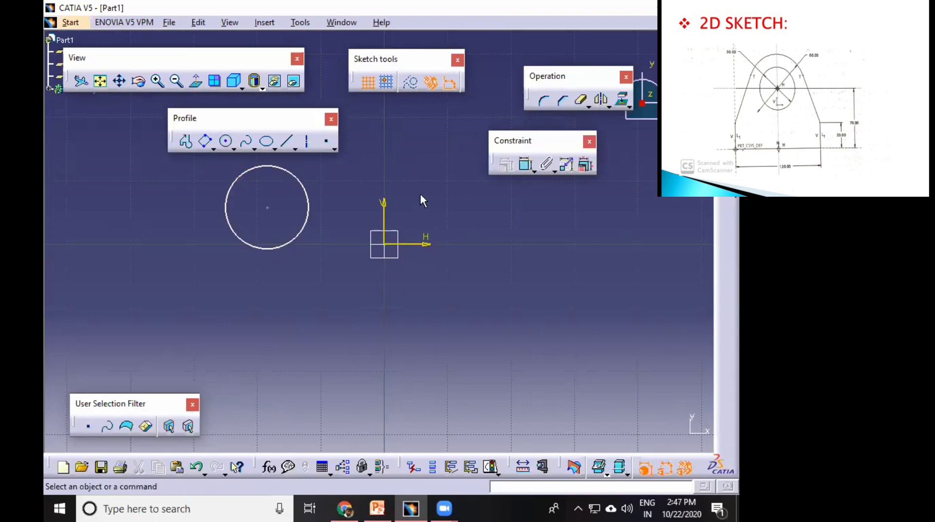
Dimension the practice circle's diameter and set it to 10 mm.
click(526, 166)
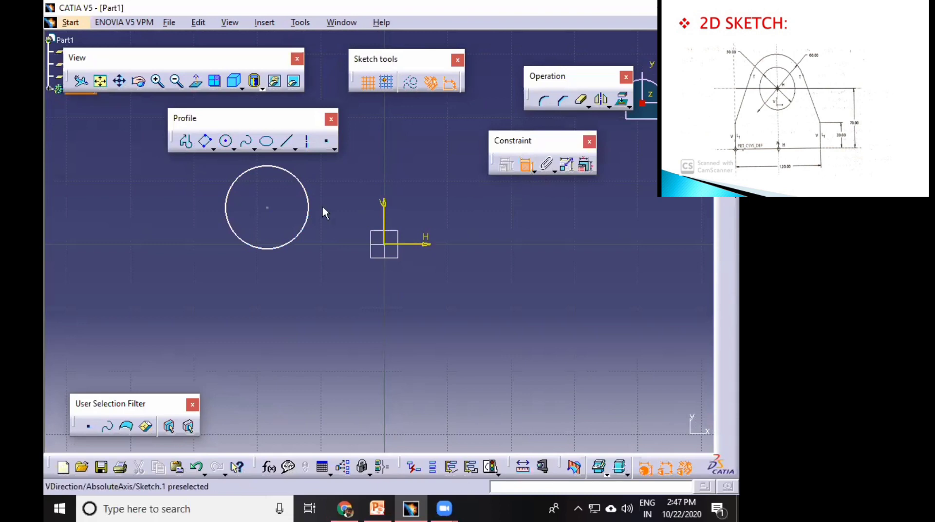
click(309, 201)
click(385, 160)
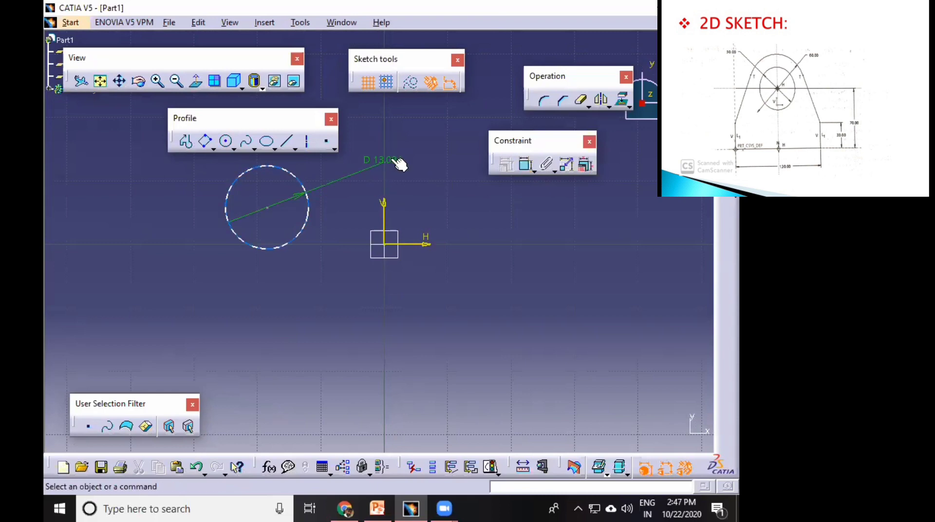
click(385, 159)
double_click(384, 160)
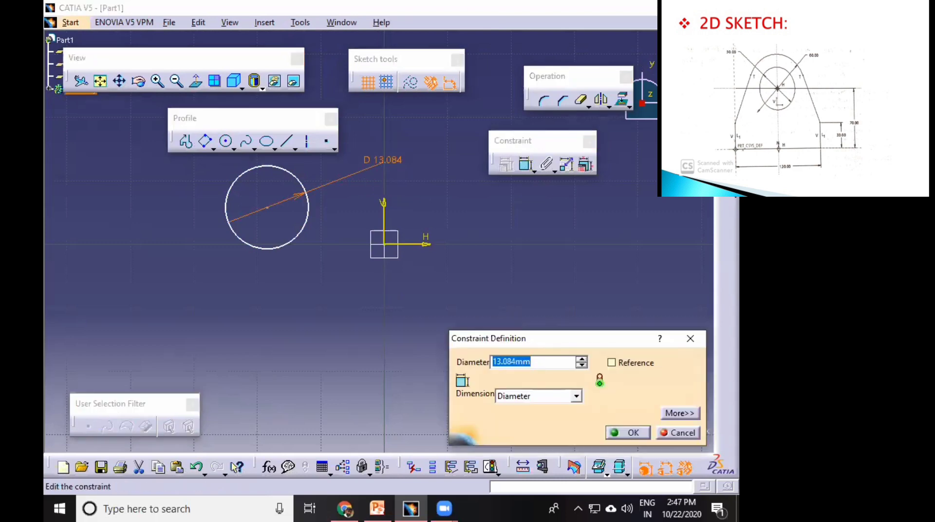
text(10)
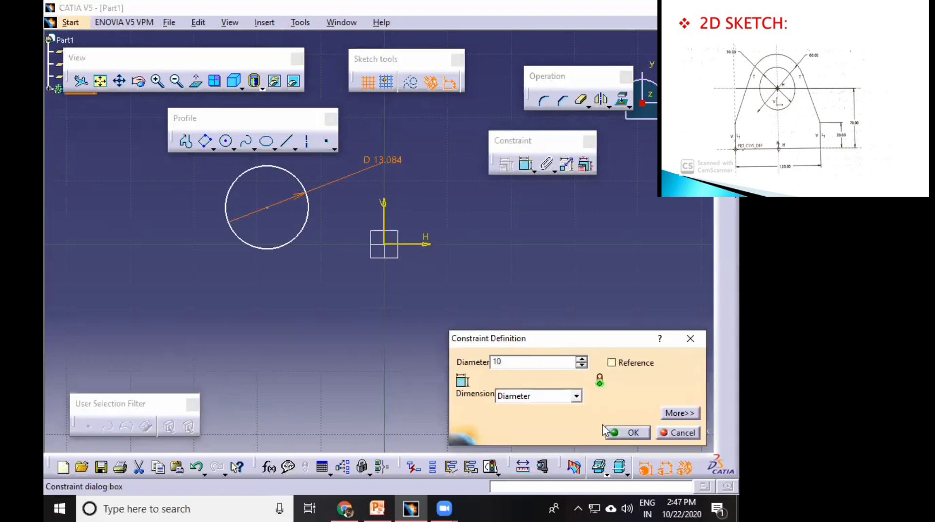
click(632, 433)
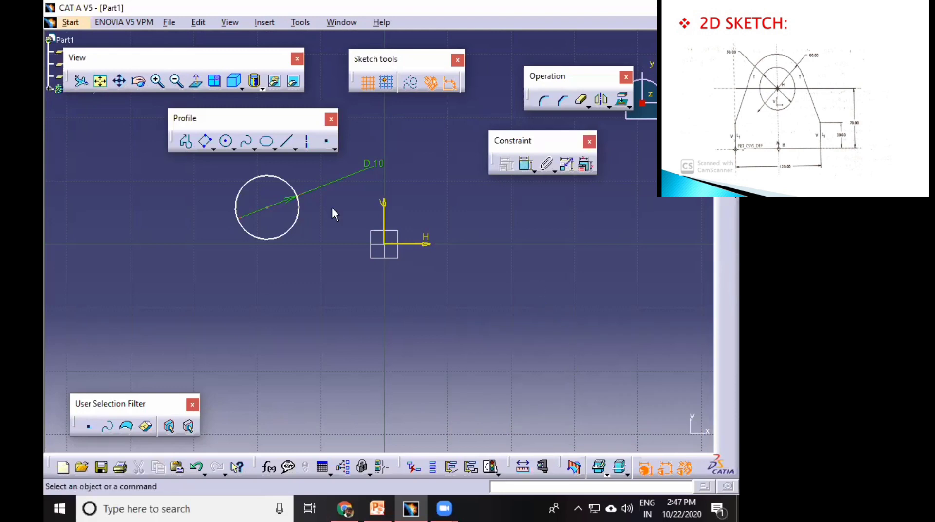
Delete the practice circle from the sketch.
click(287, 230)
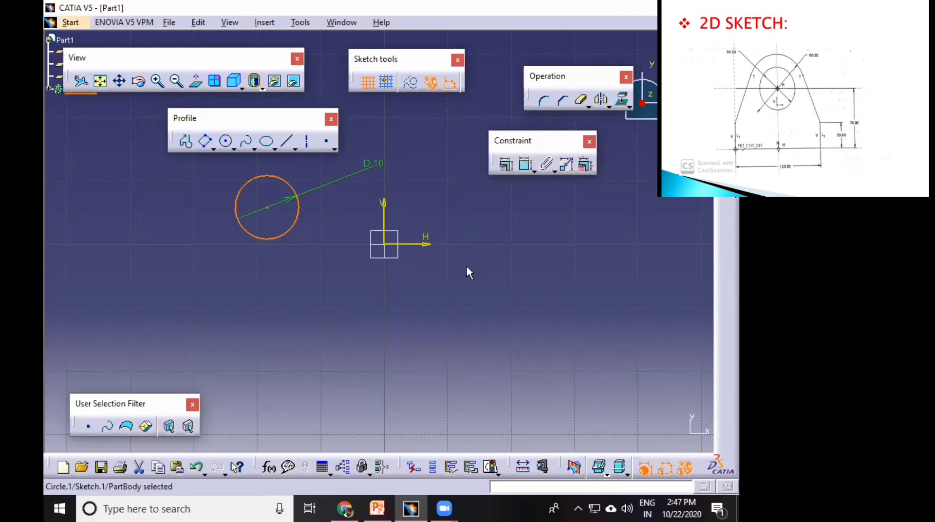
key(Delete)
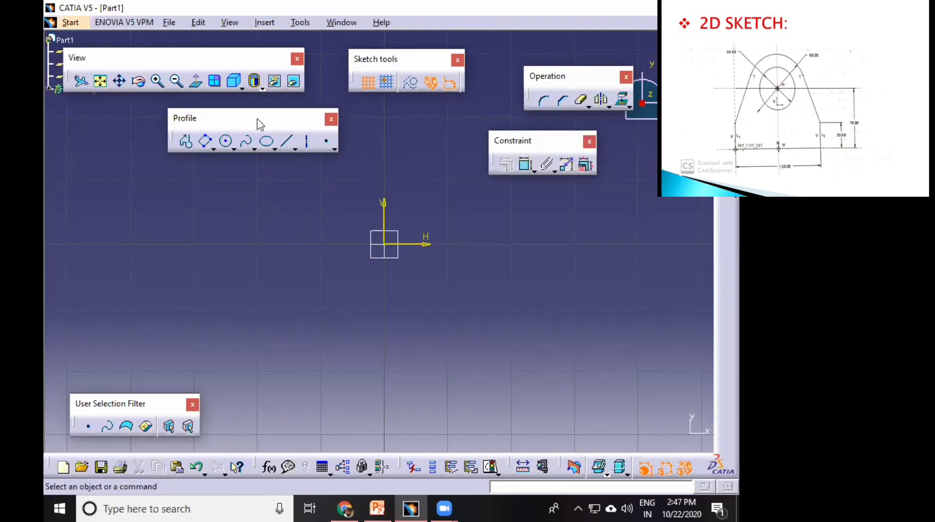
Move the Profile and Constraint toolbars aside and sketch a horizontal line about 27 mm long from the origin along the positive H axis.
drag(259, 124, 174, 138)
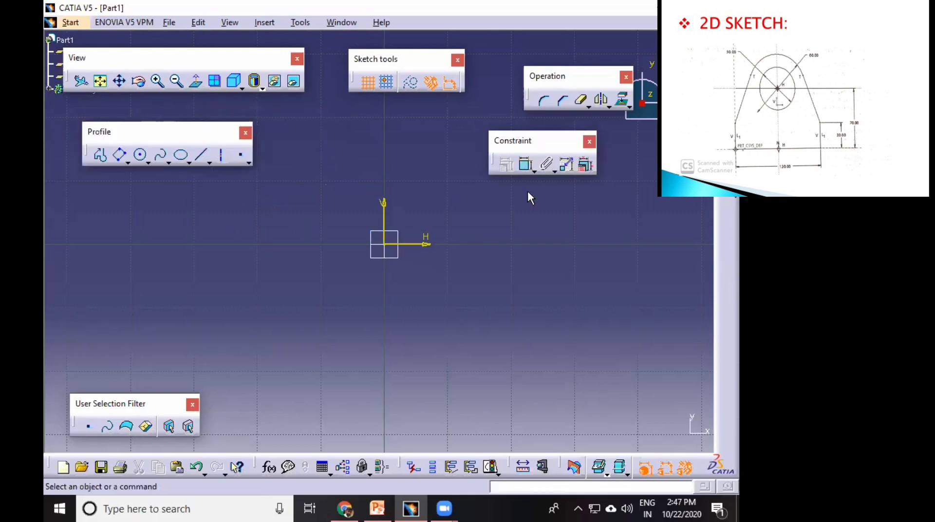
drag(556, 141, 618, 145)
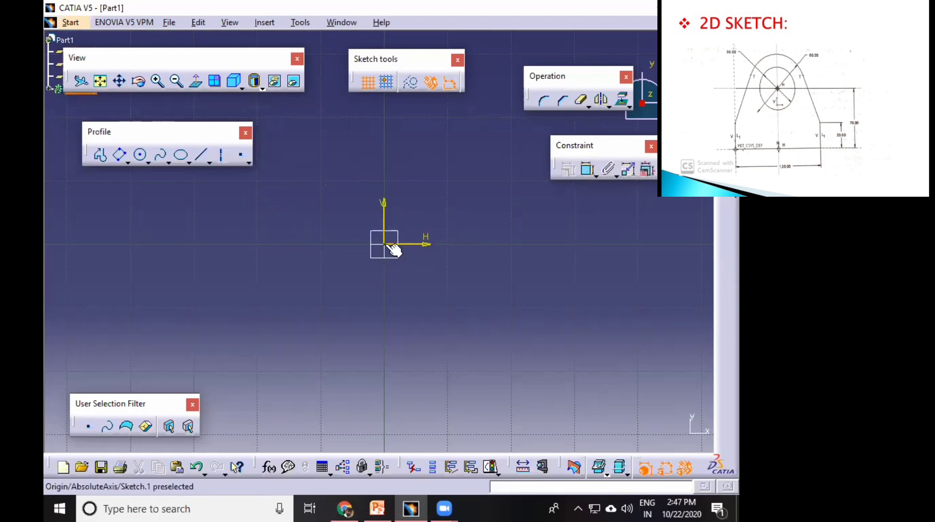
click(203, 156)
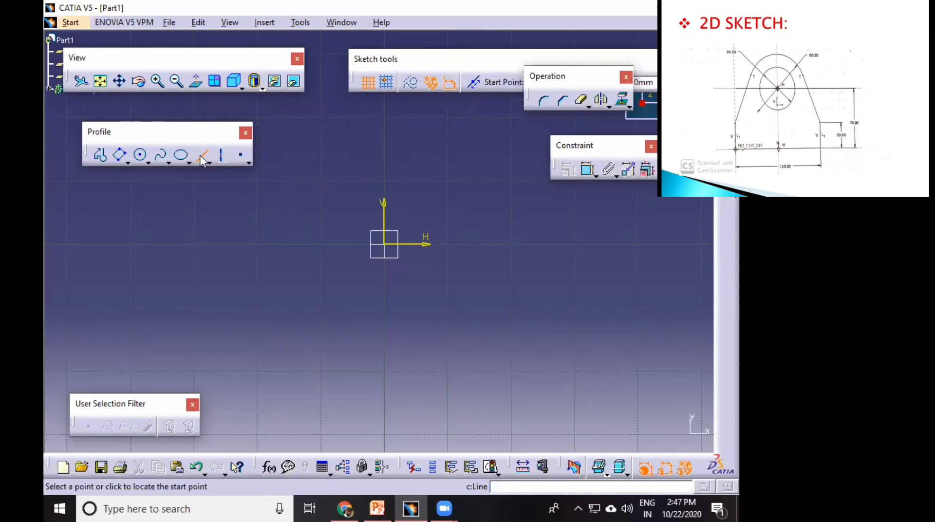
click(390, 247)
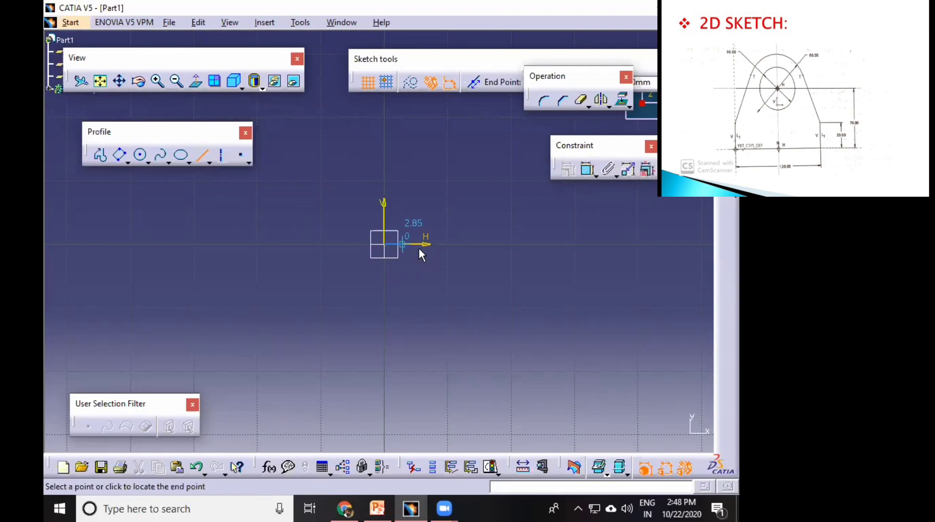
click(561, 245)
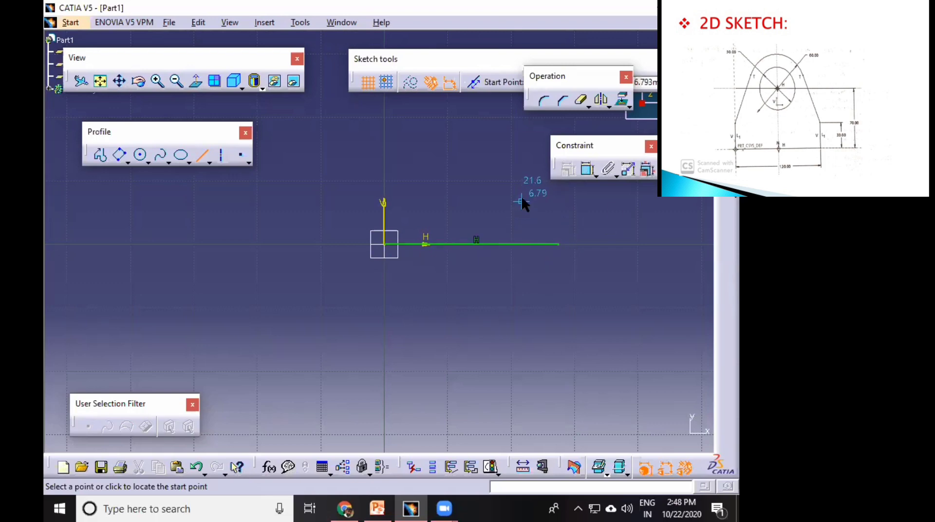
Dimension the horizontal line's length and set it to 60 mm.
click(588, 167)
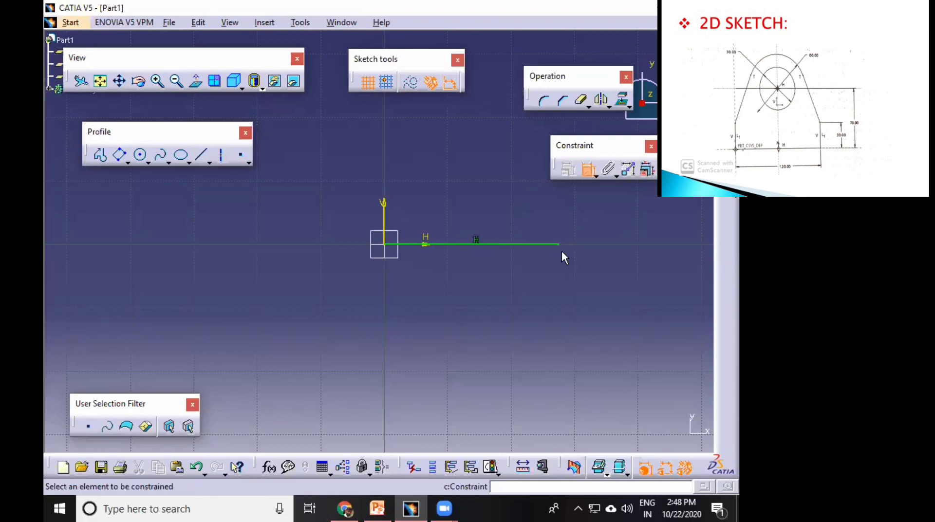
click(536, 244)
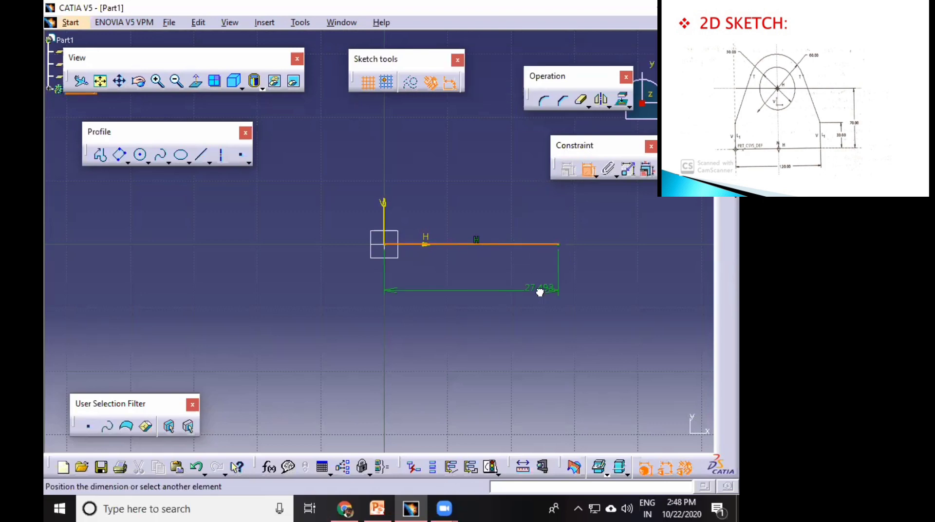
click(554, 292)
double_click(537, 289)
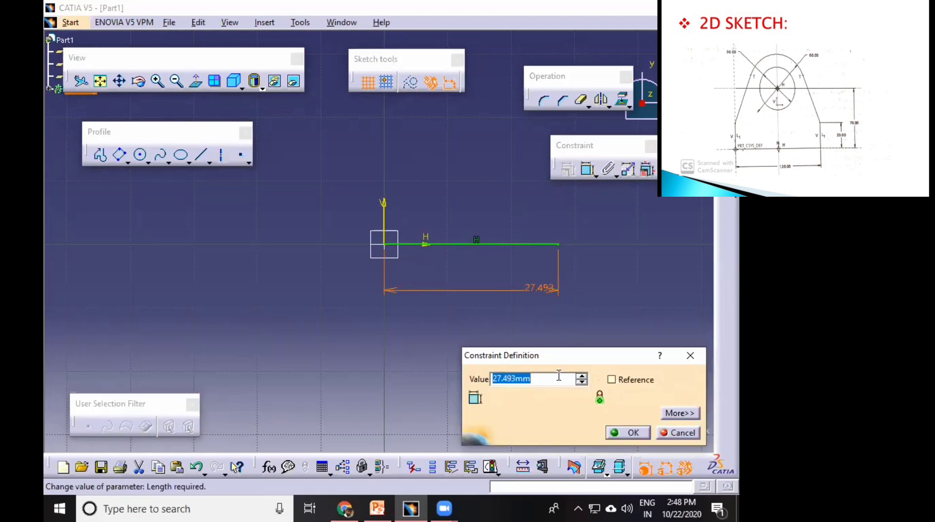
mouse_move(552, 380)
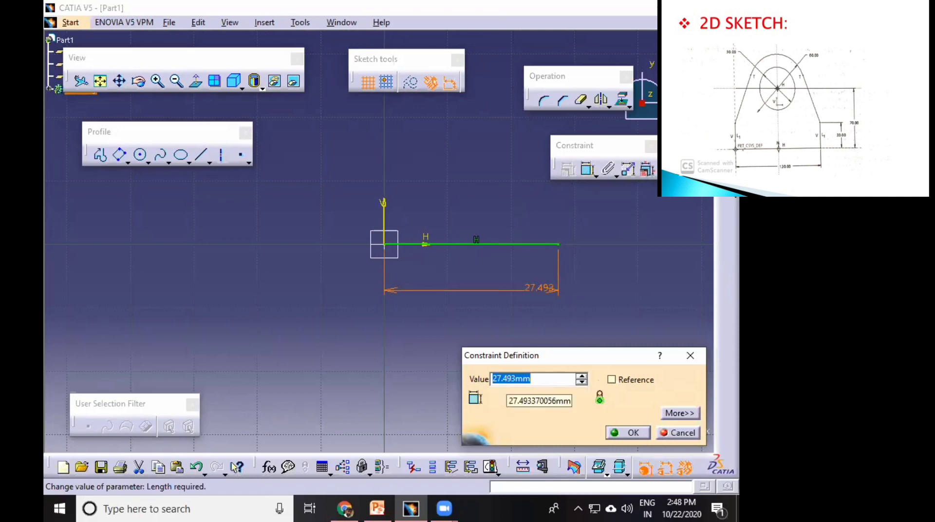
text(60)
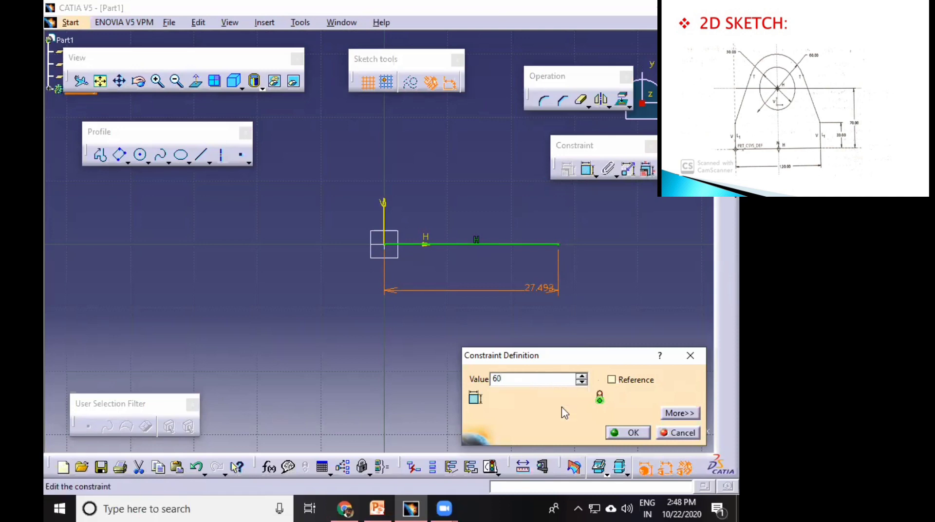
click(628, 433)
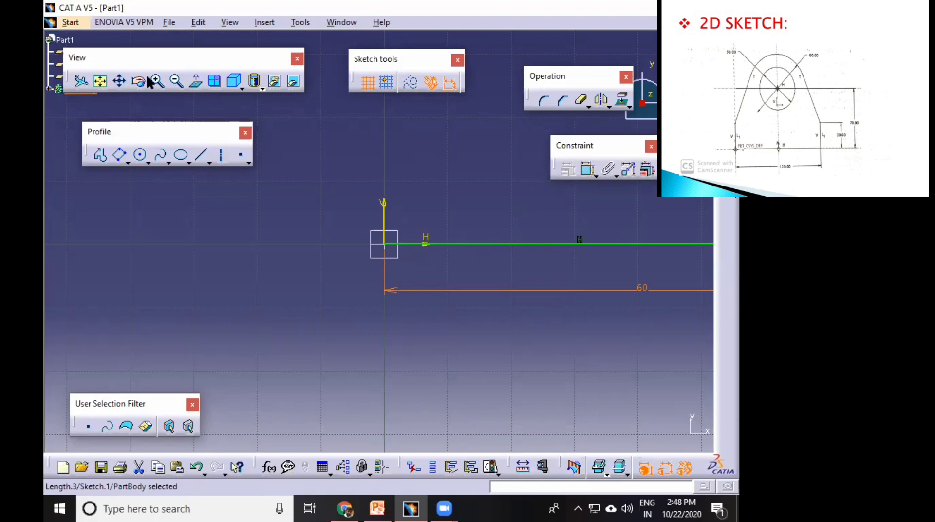
click(176, 82)
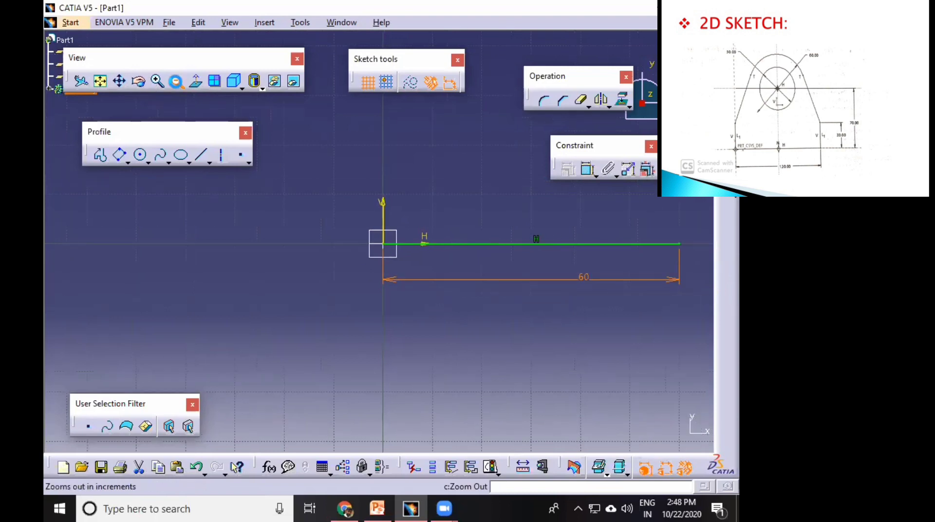
click(487, 263)
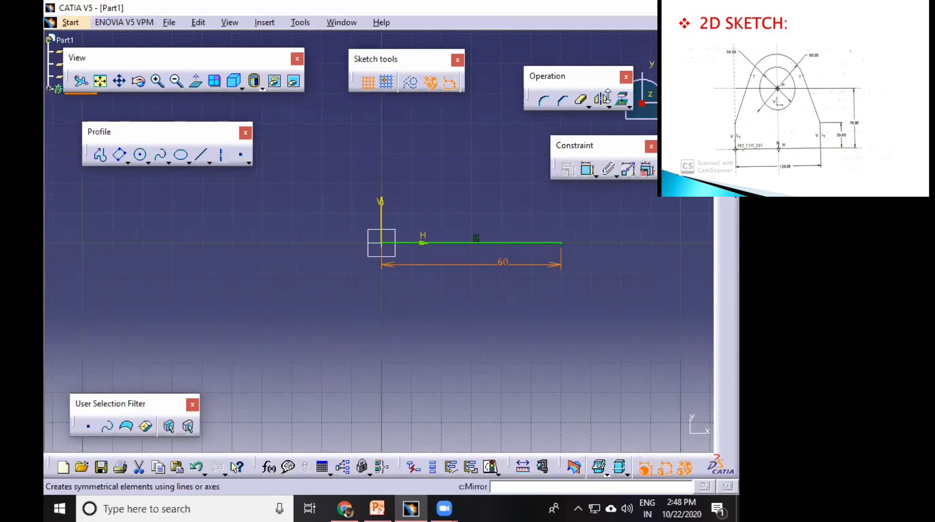
Mirror the 60 mm horizontal base line about the V axis.
click(603, 101)
click(453, 245)
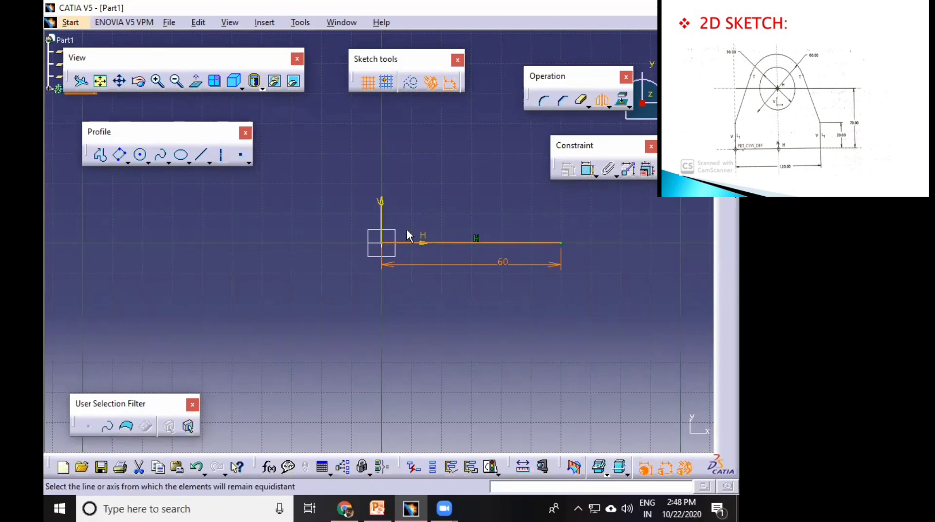
click(383, 220)
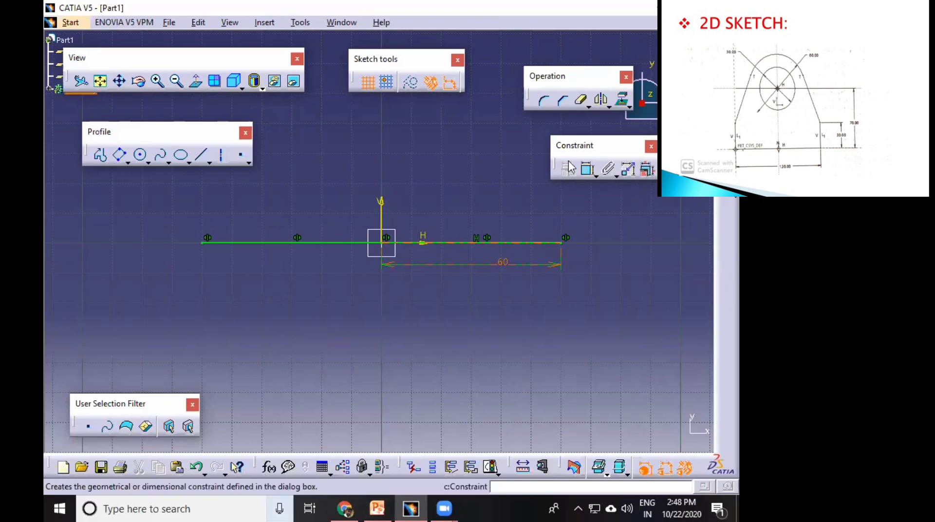
Sketch a vertical line about 17 mm long upward from the right end of the base line.
click(202, 155)
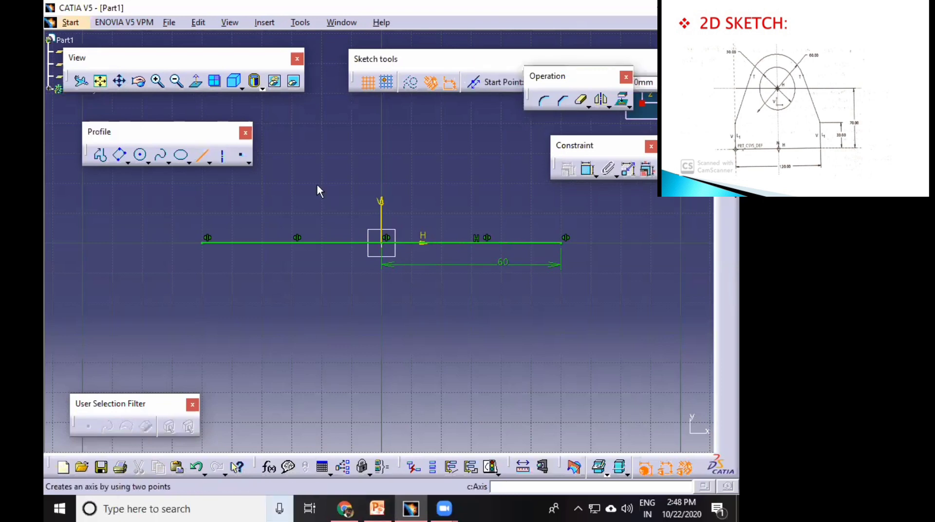
click(561, 242)
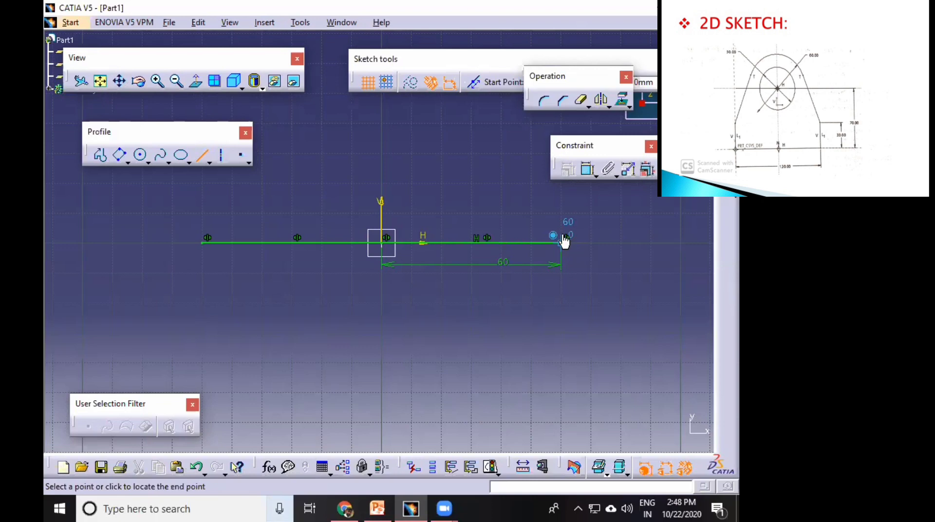
click(562, 189)
Dimension the right vertical line's length and set it to 30 mm.
click(588, 171)
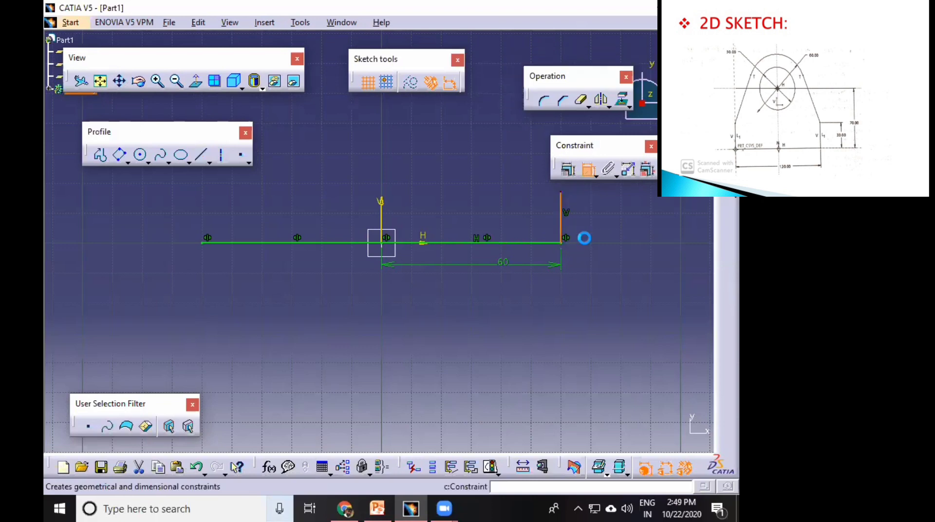
click(562, 229)
click(628, 234)
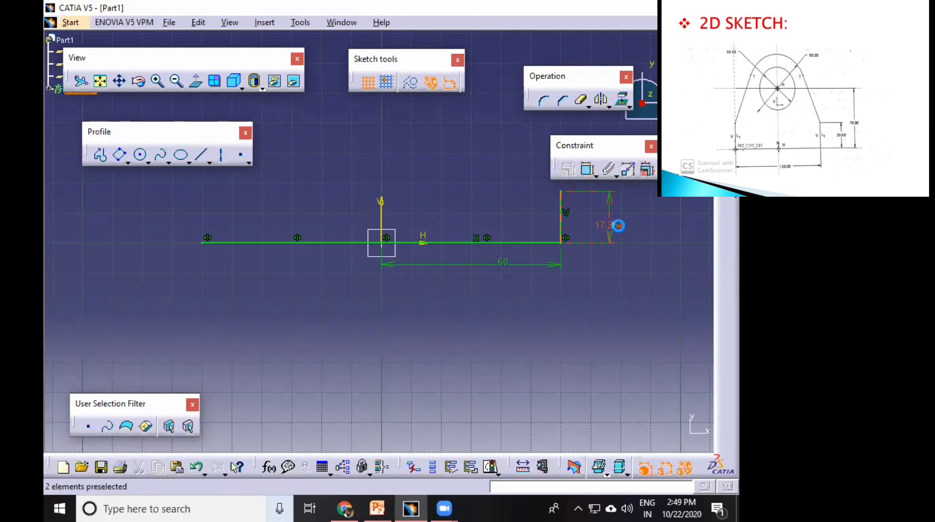
double_click(618, 229)
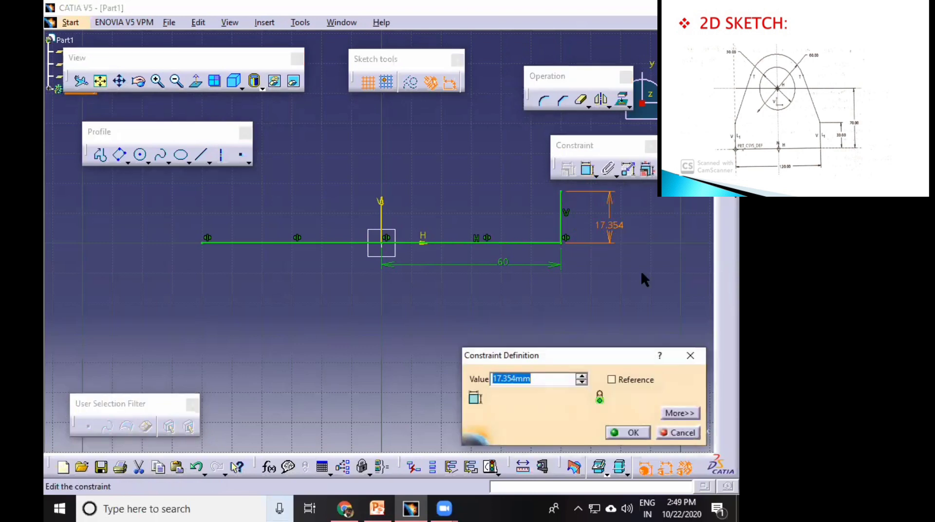
text(30)
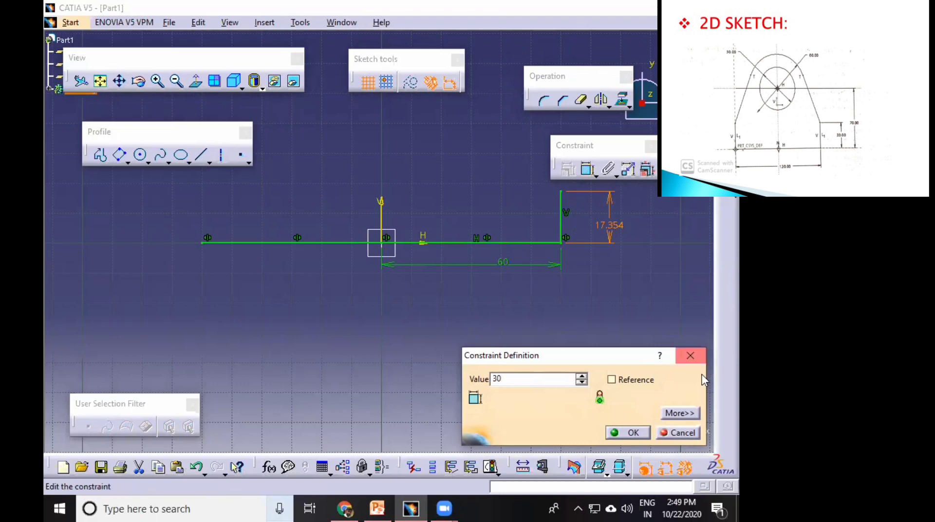
click(619, 433)
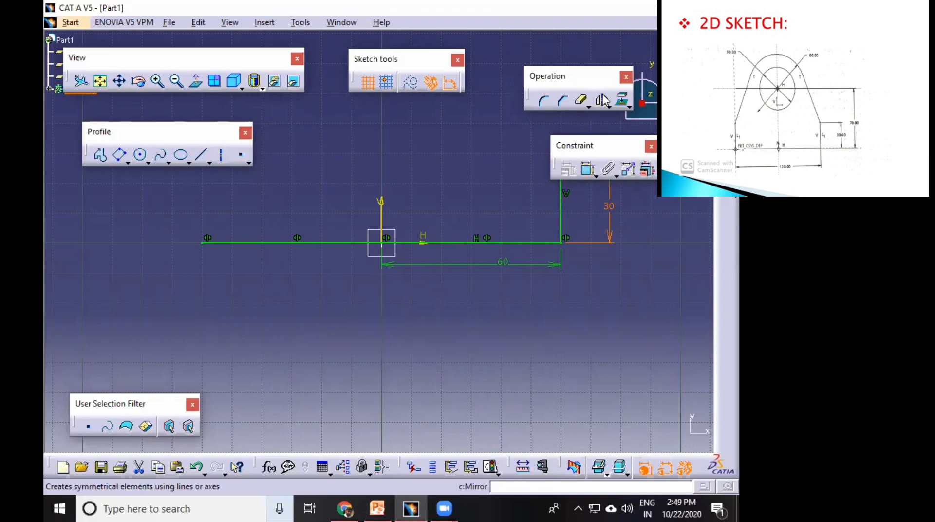
Mirror the 30 mm right vertical line about the V axis.
click(602, 100)
click(561, 217)
click(383, 206)
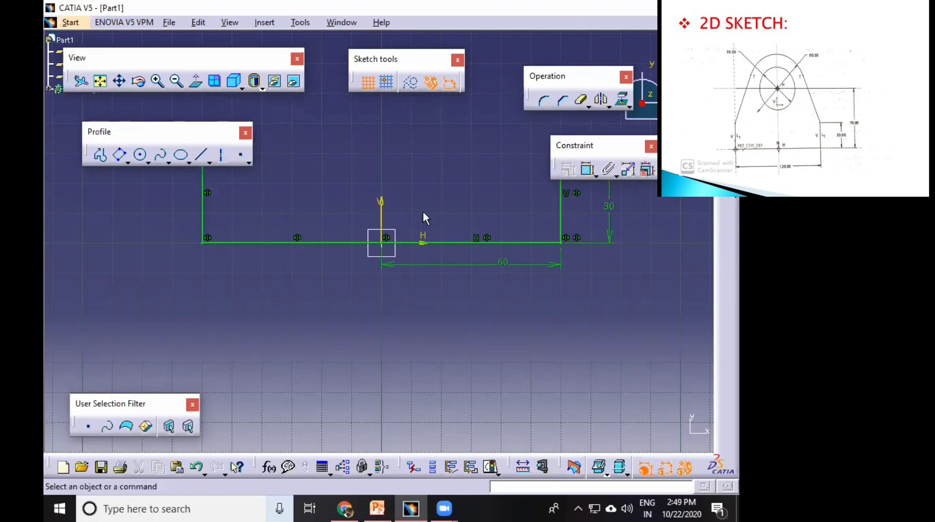
Sketch a circle about 51 mm in diameter centred on the V axis, above the base and side lines.
middle_drag(398, 339, 411, 444)
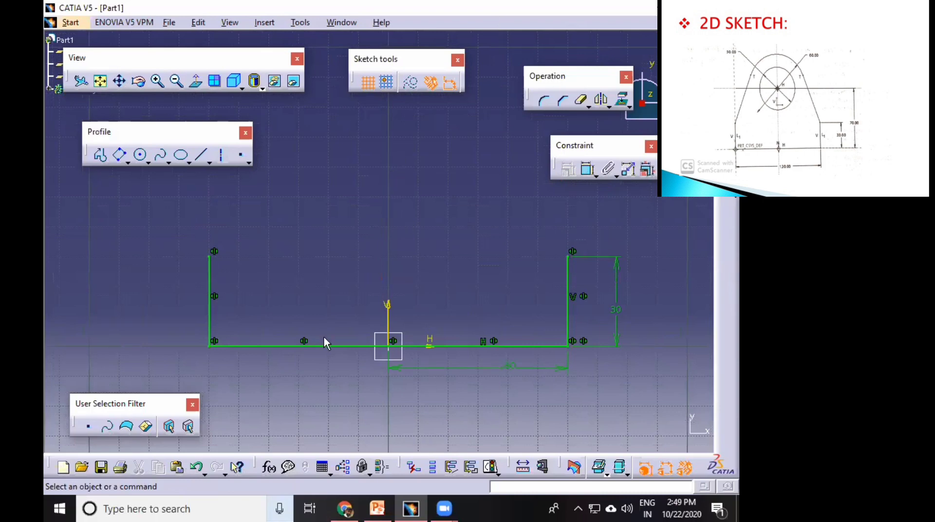
click(143, 155)
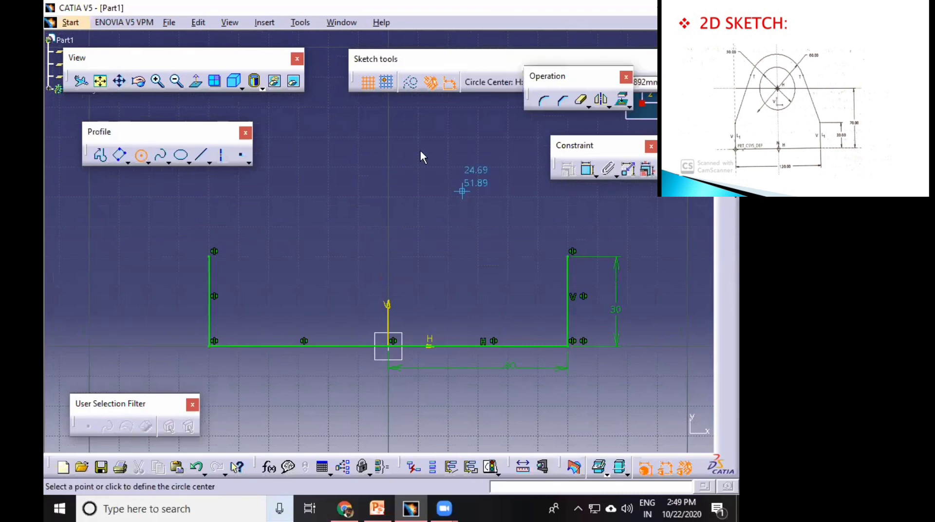
click(387, 138)
click(428, 202)
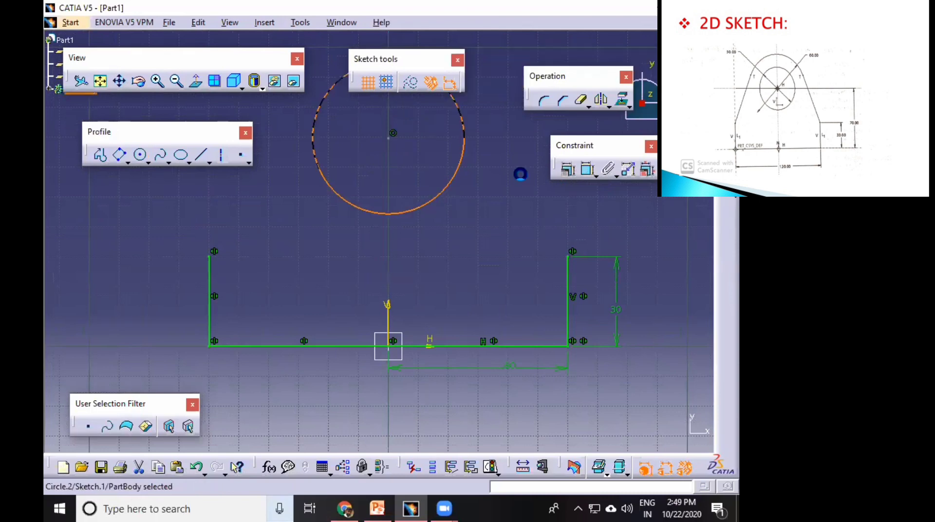
Dimension the circle's diameter and set it to 50 mm.
click(588, 169)
click(498, 138)
click(492, 133)
double_click(492, 133)
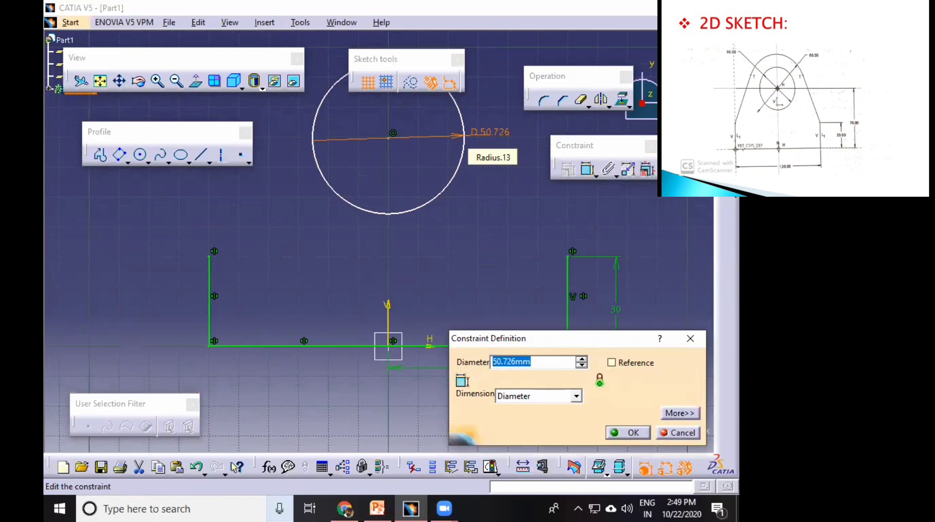
text(50)
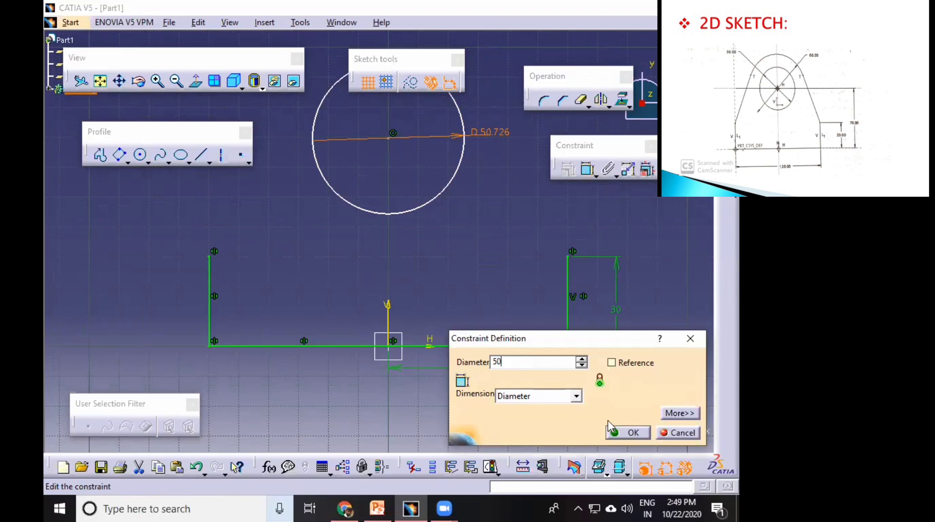
click(628, 433)
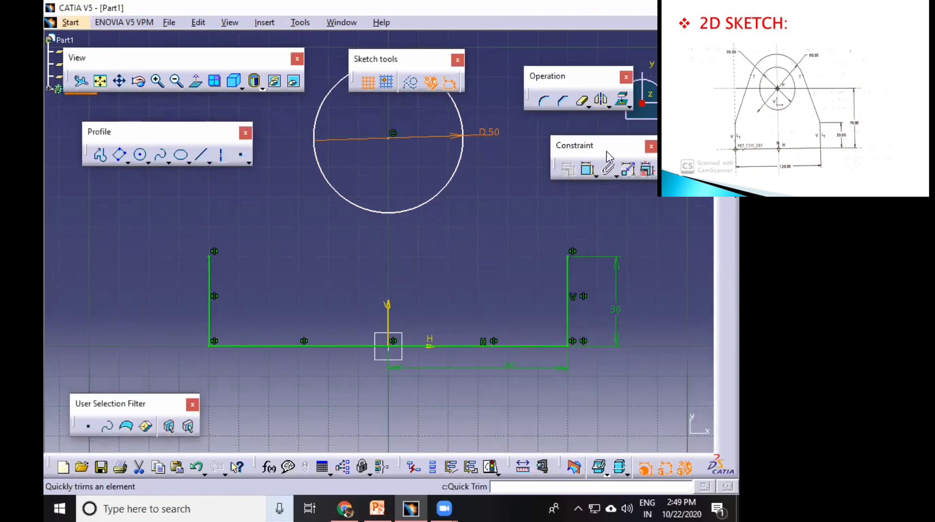
Dimension the vertical distance between the circle's centre and the base line and set it to 70 mm.
click(589, 171)
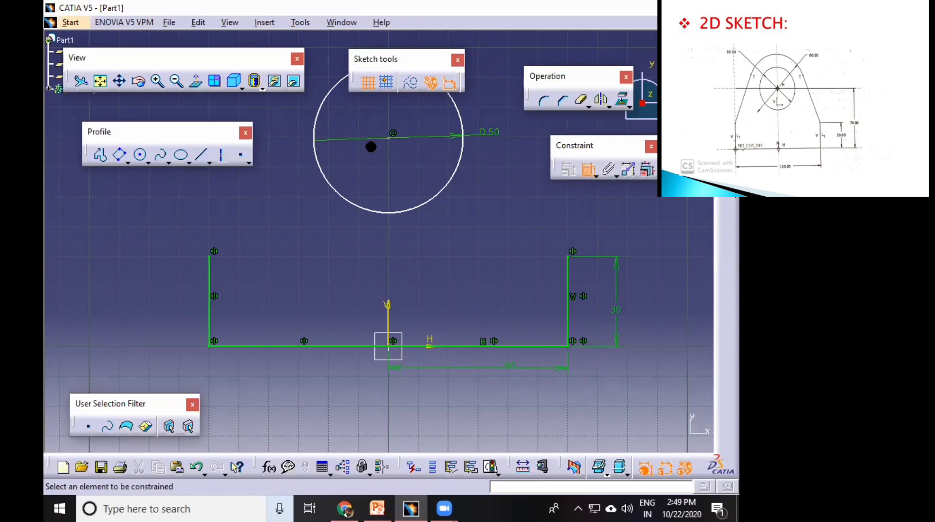
click(394, 134)
click(395, 348)
click(119, 327)
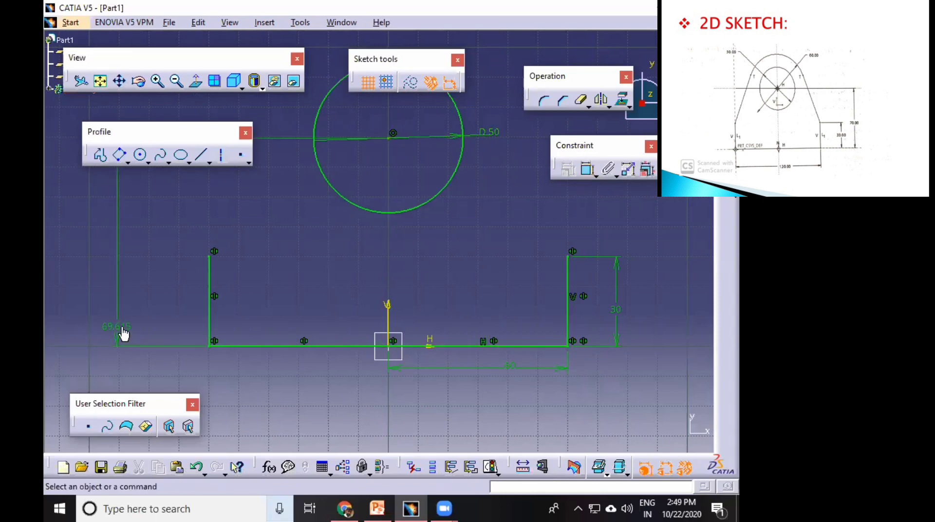
double_click(121, 327)
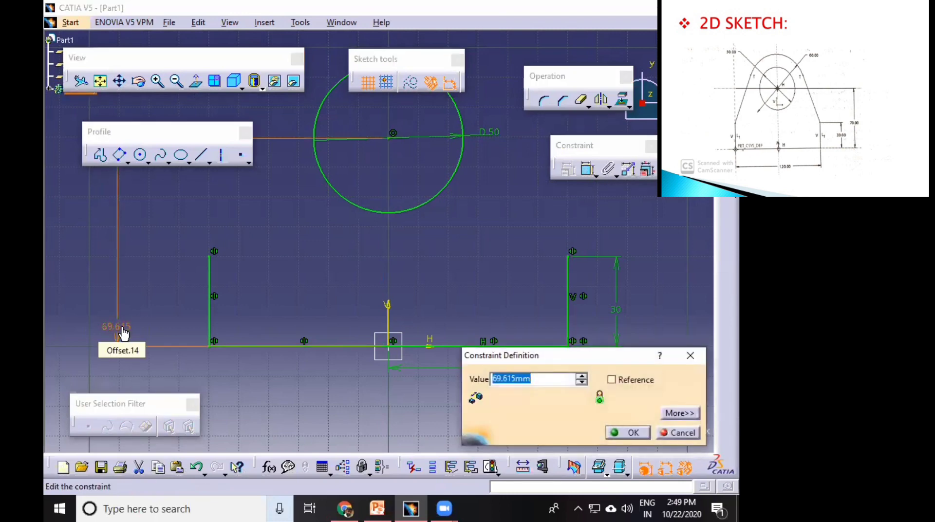
text(7)
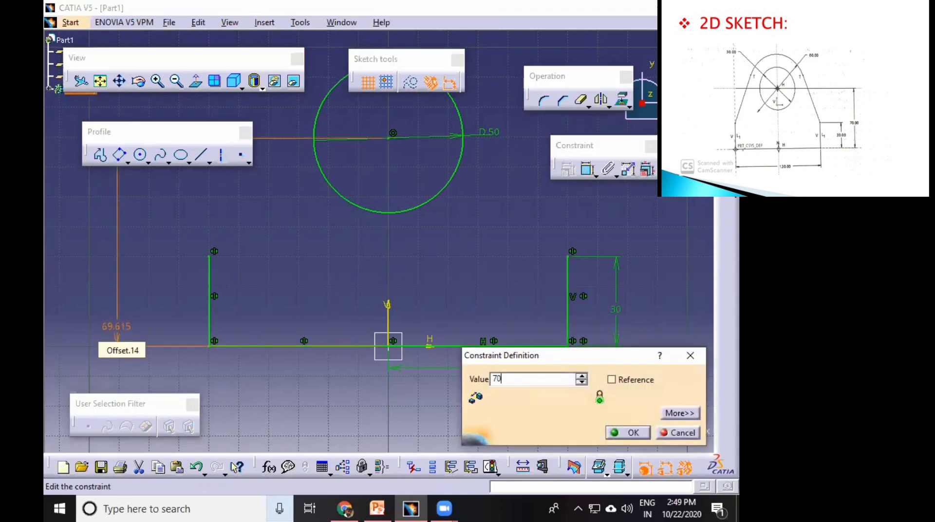
text(0)
click(632, 433)
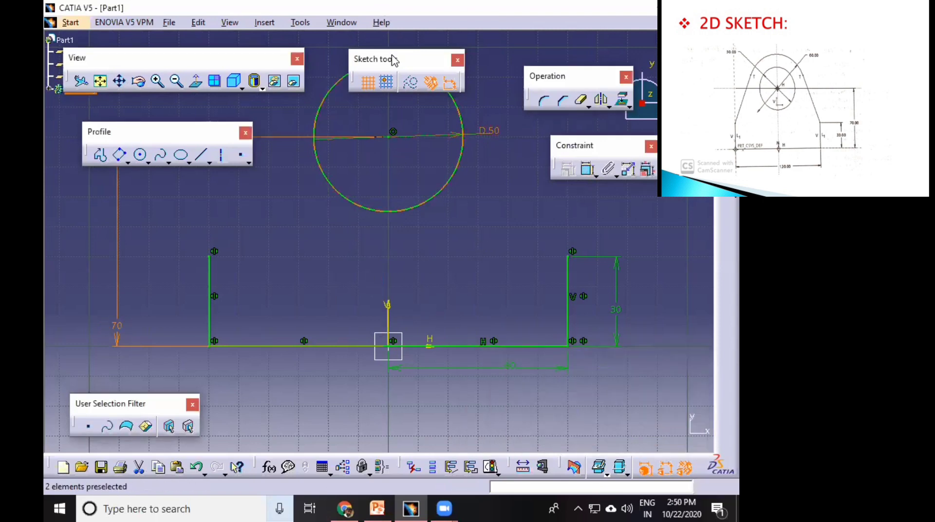
Dock the Sketch tools toolbar and sketch a larger circle about 80 mm in diameter, concentric with the 50 mm circle.
drag(475, 15, 475, 37)
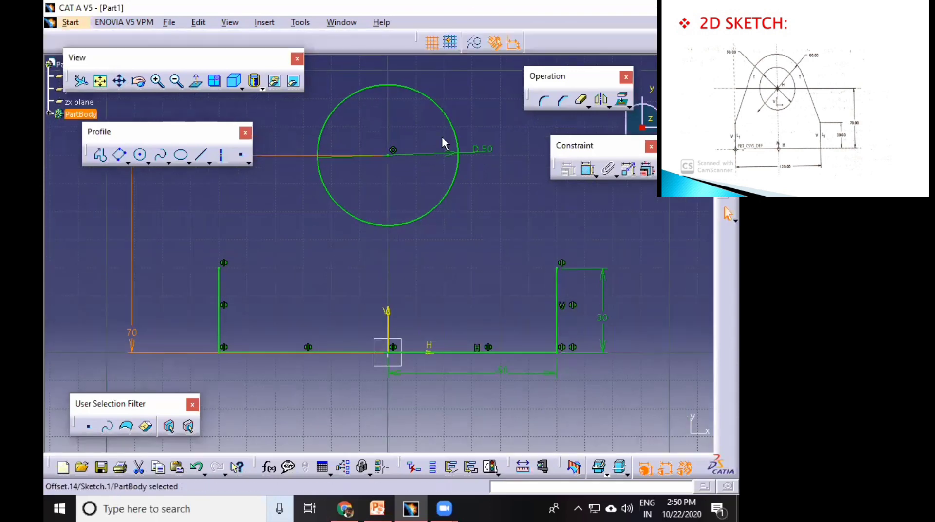
click(142, 156)
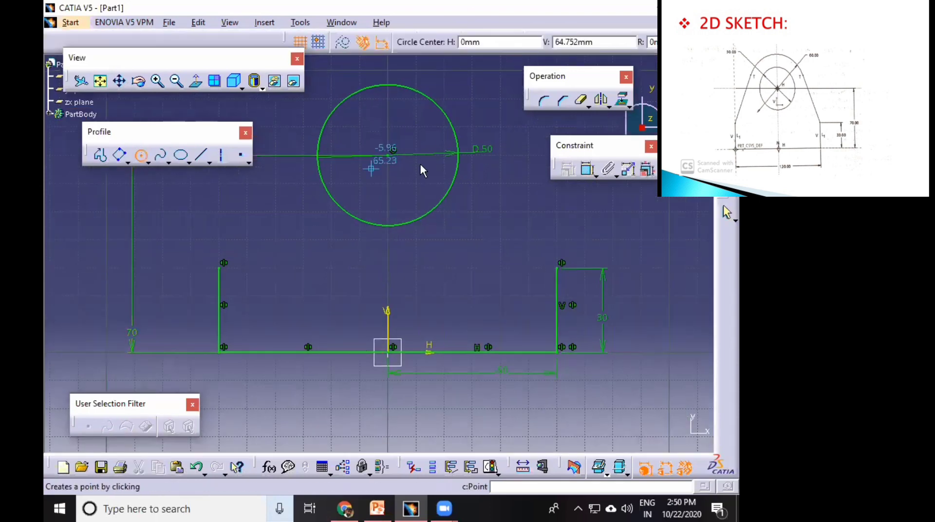
click(390, 155)
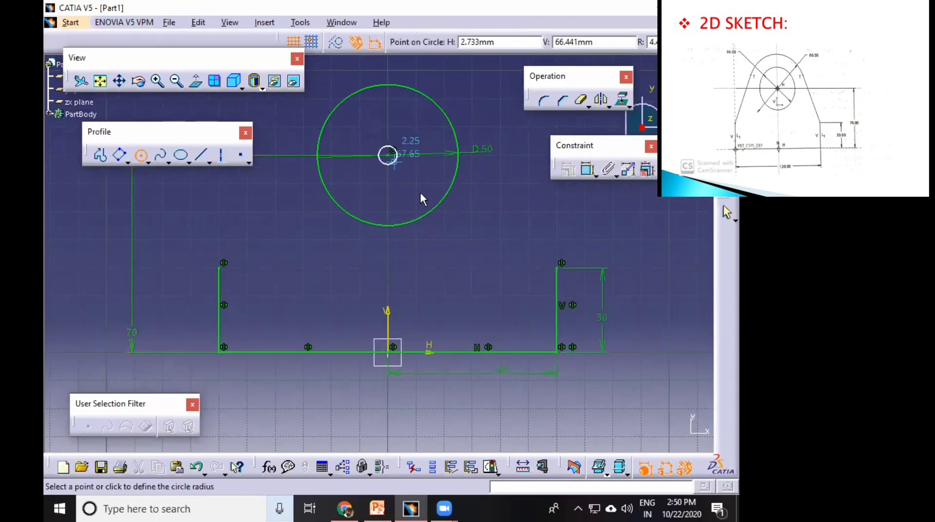
click(474, 223)
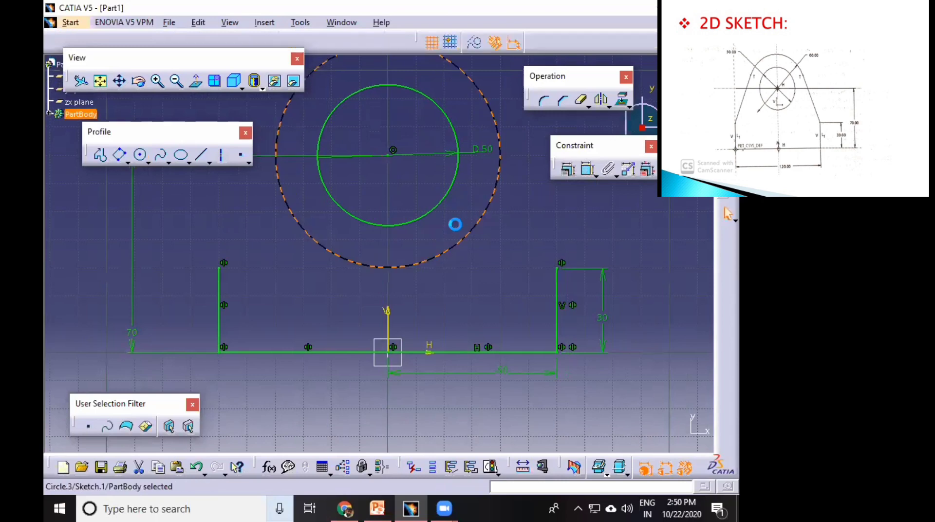
Dimension the outer circle's diameter and set it to 80 mm.
click(589, 172)
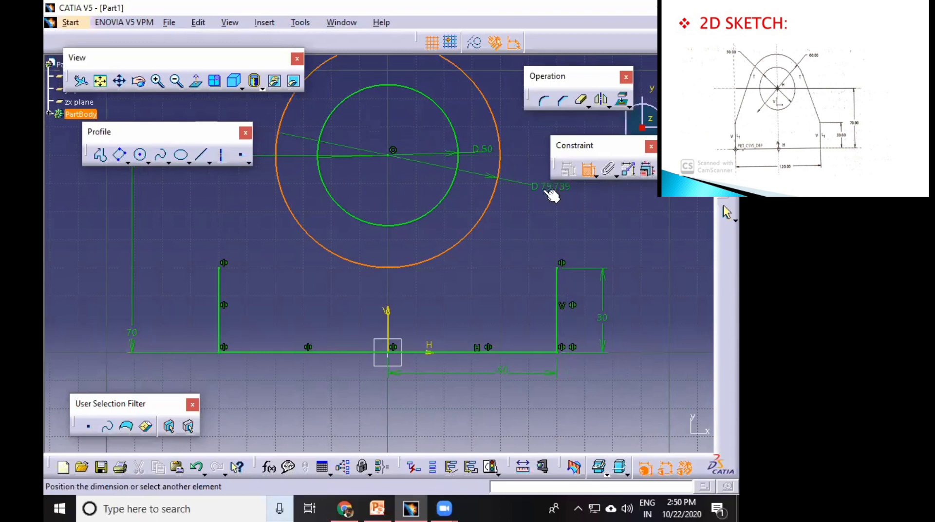
click(547, 188)
double_click(546, 188)
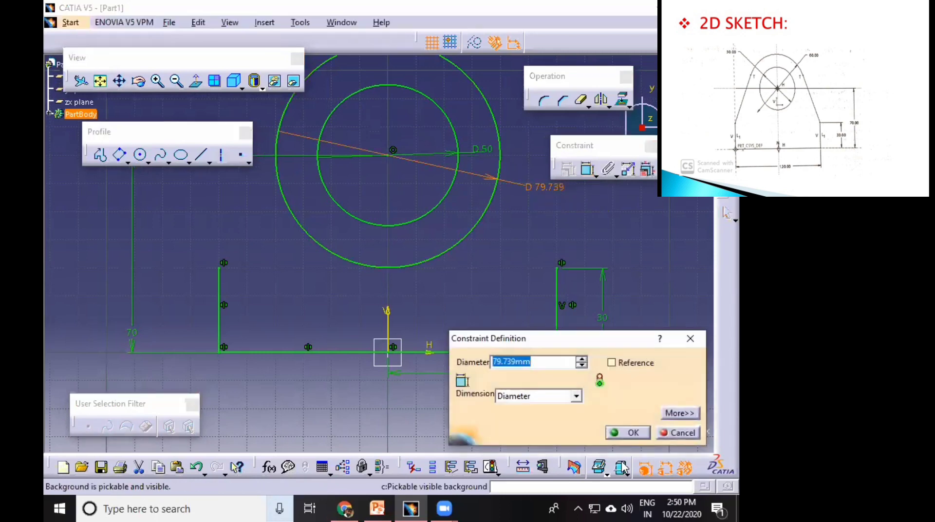
text(80)
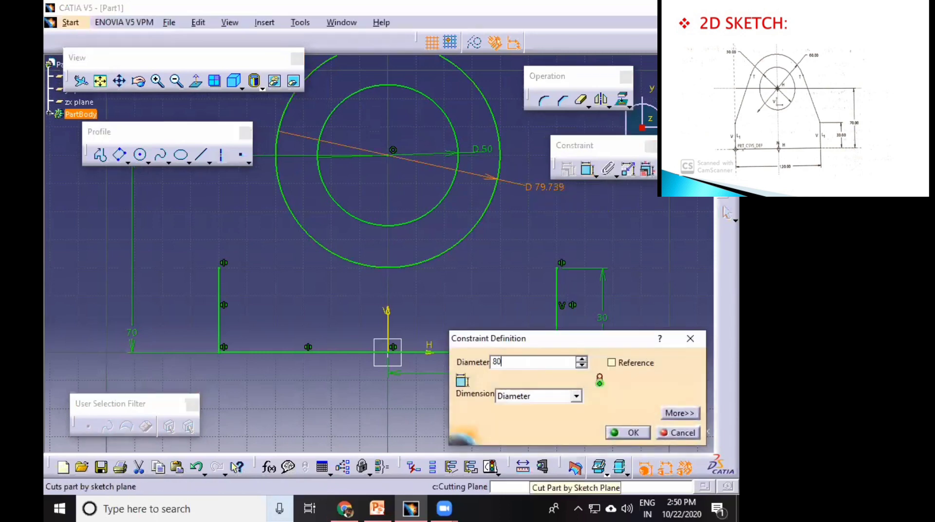
click(630, 431)
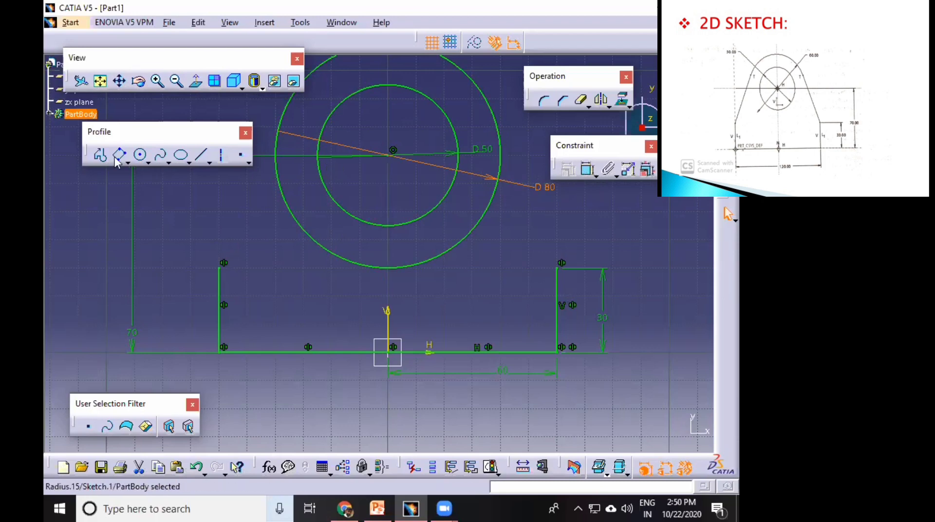
Draw a Bi-Tangent Line from the left side of the outer circle to the upper end of the left vertical line.
click(208, 162)
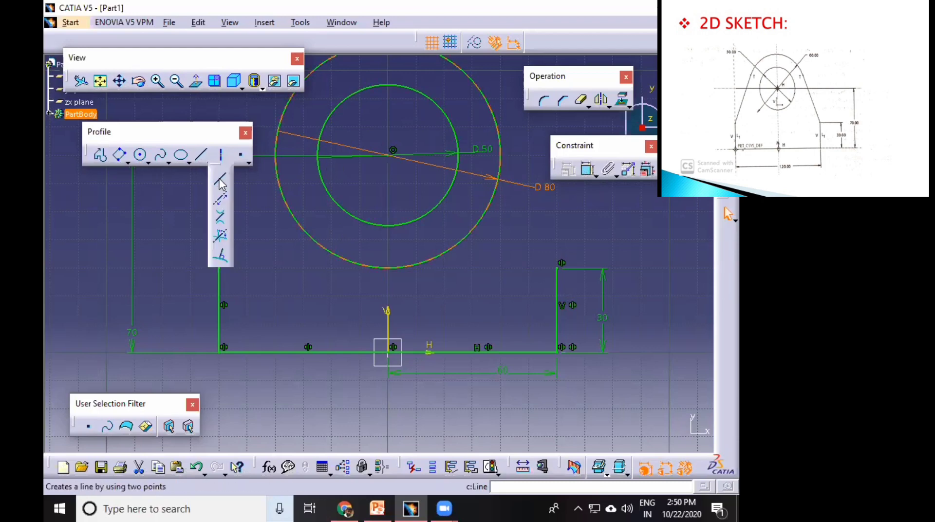
click(221, 219)
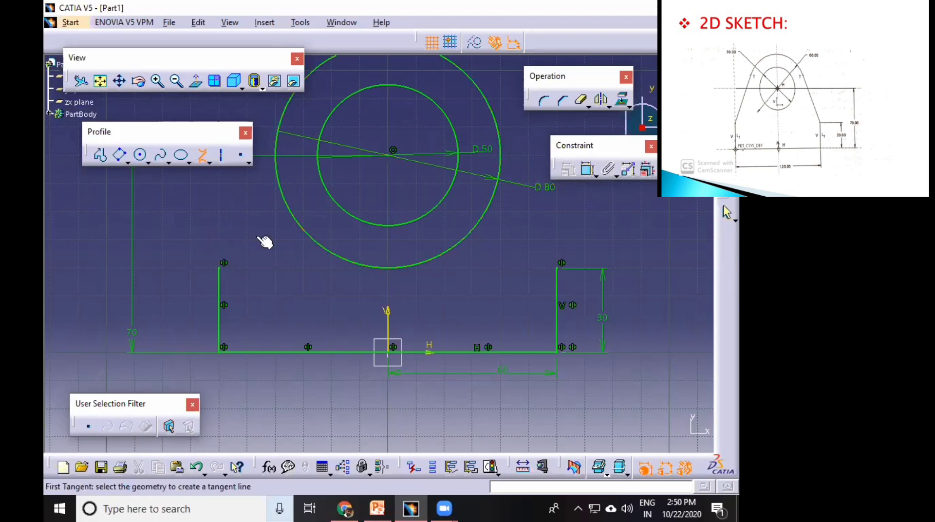
click(279, 167)
click(221, 269)
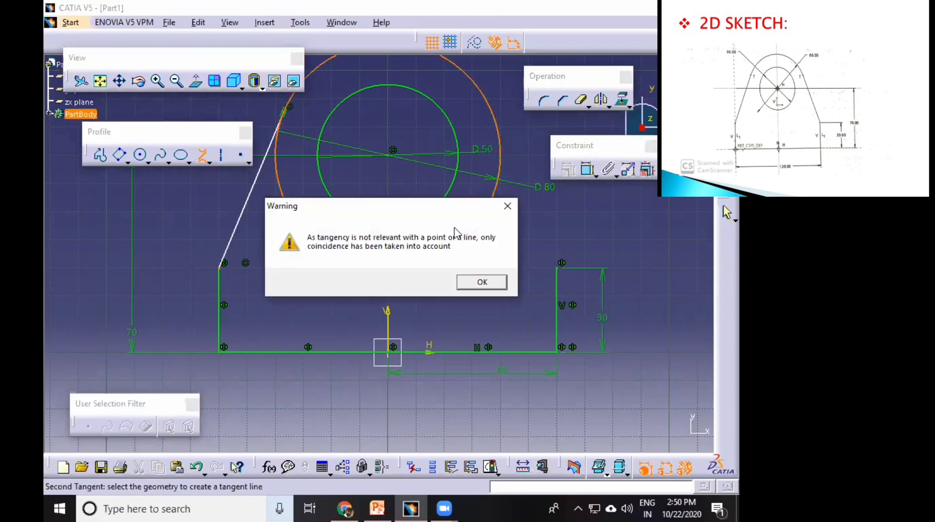
click(475, 283)
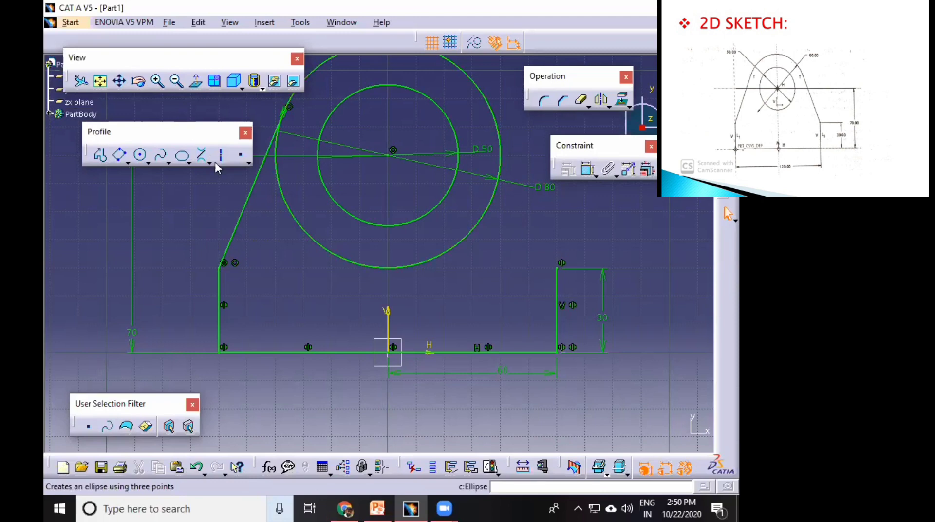
Draw a Bi-Tangent Line from the right side of the 80 mm circle to the upper end of the right vertical line.
click(201, 157)
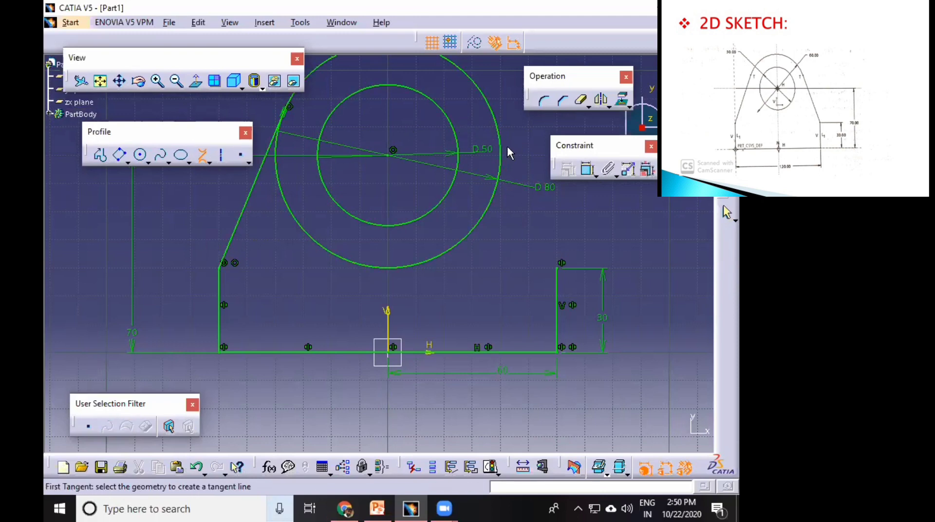
click(502, 167)
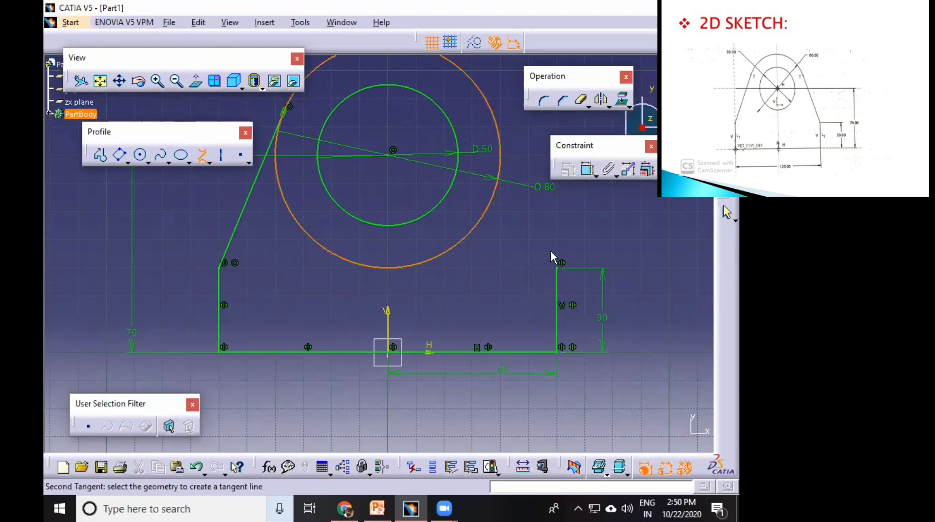
click(559, 268)
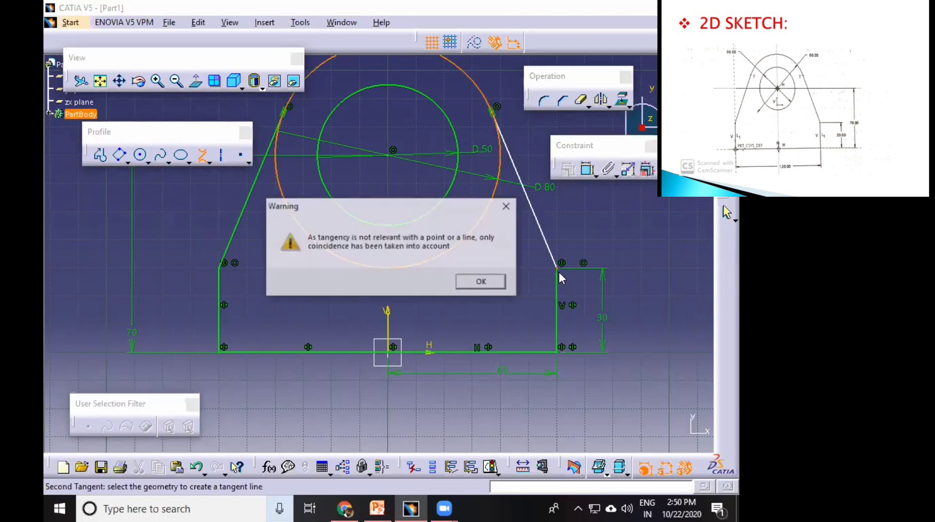
click(492, 287)
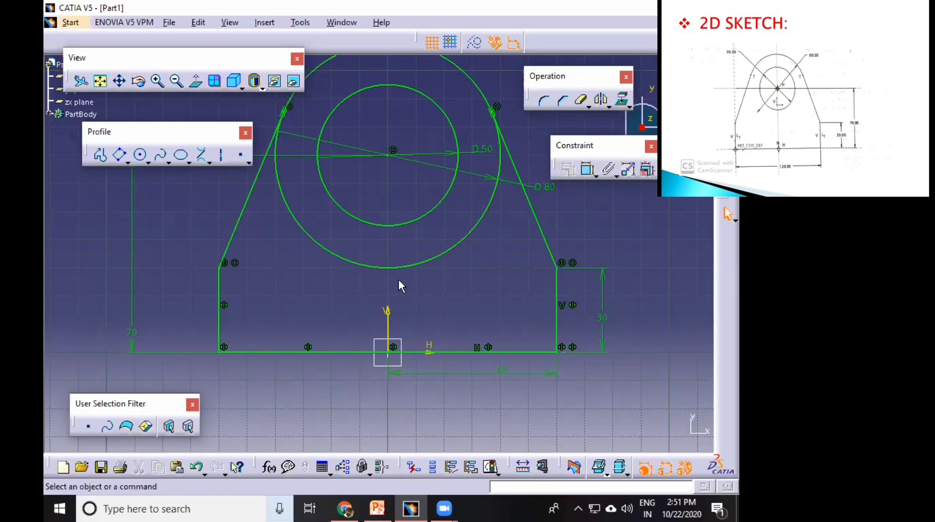
Quick Trim the lower arc of the 80 mm circle between the two tangent lines, leaving the rounded top of the bracket.
click(582, 100)
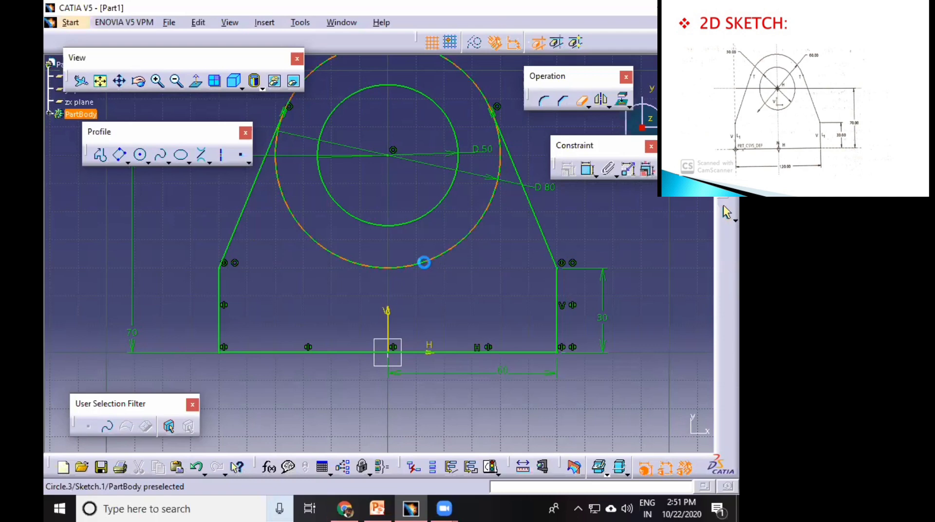
click(431, 266)
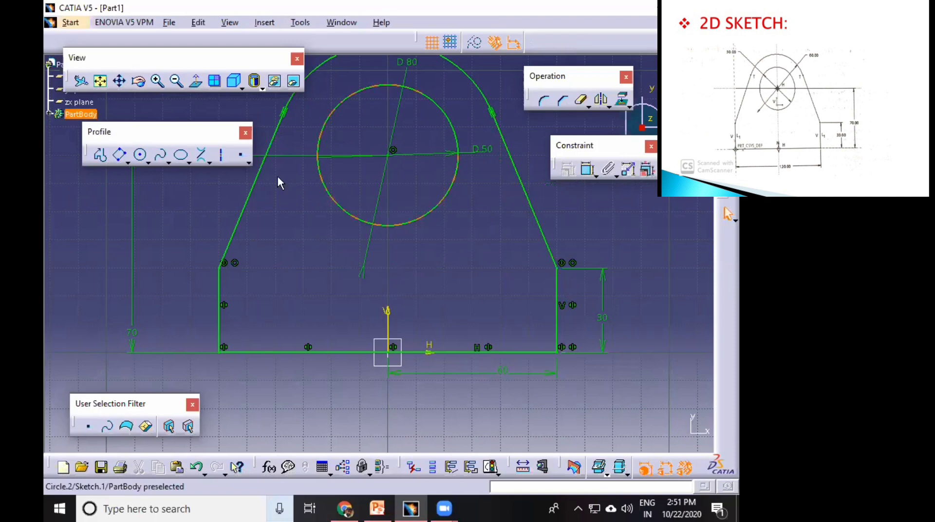
click(174, 81)
click(174, 80)
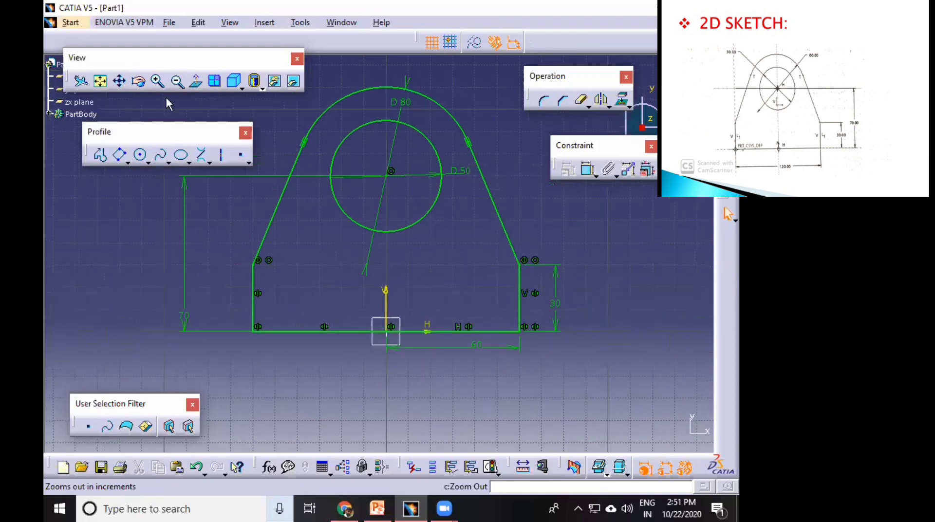
click(173, 81)
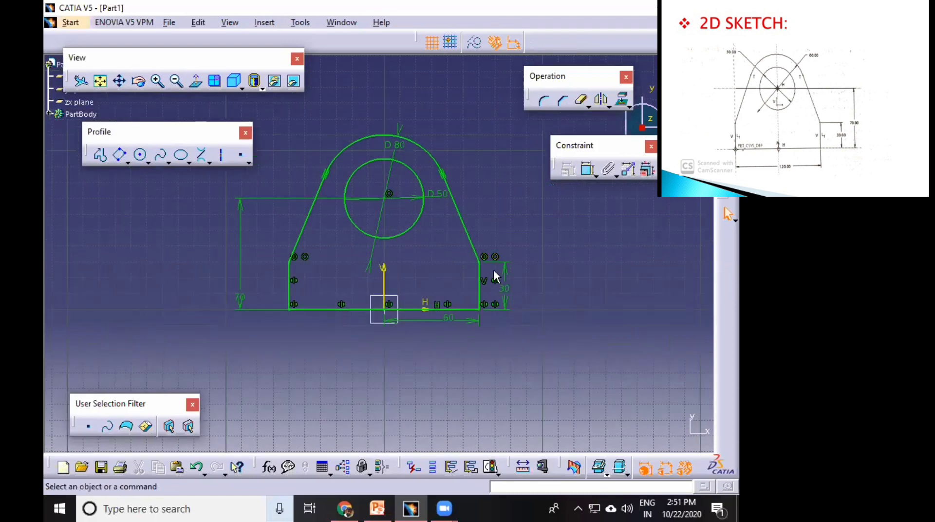